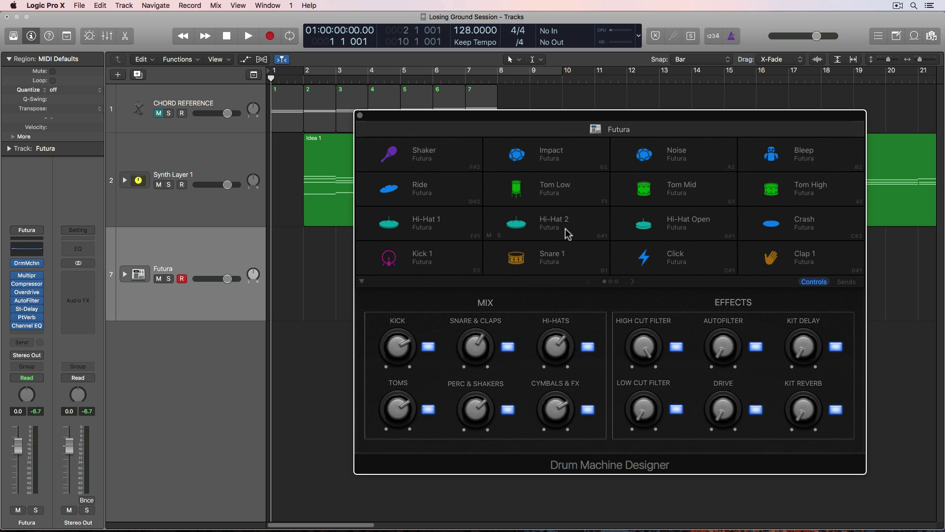
Audition the Futura Kick 1, Snare 1, Clap 1, Hi-Hat 1 and Hi-Hat Open pads, then close the kit
click(453, 269)
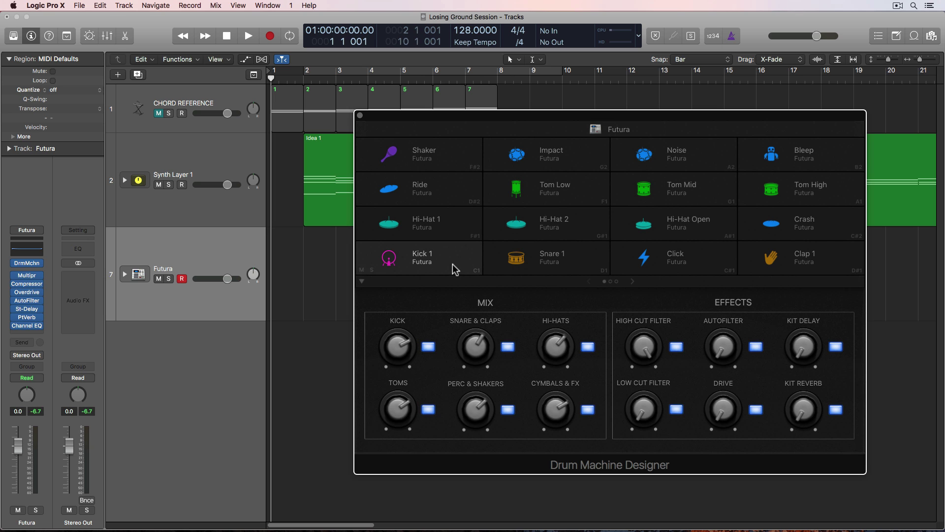
click(594, 262)
click(774, 259)
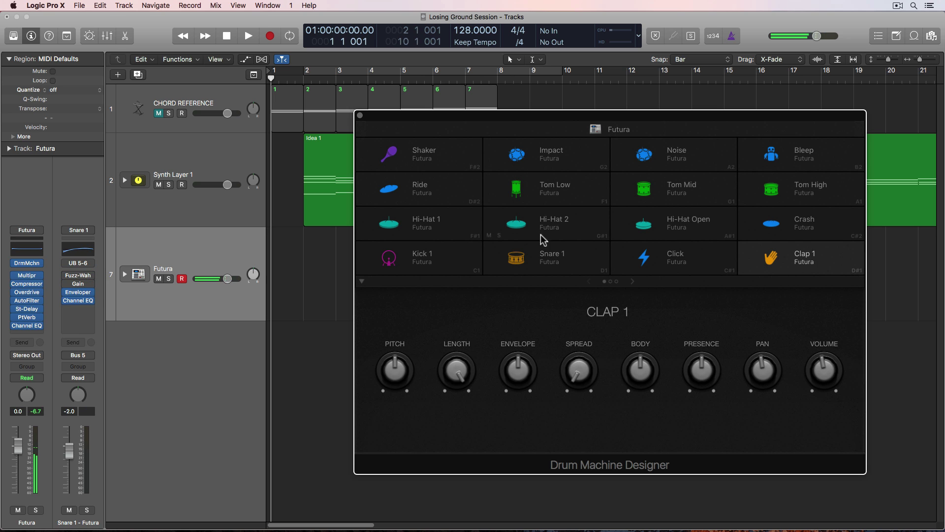
click(450, 231)
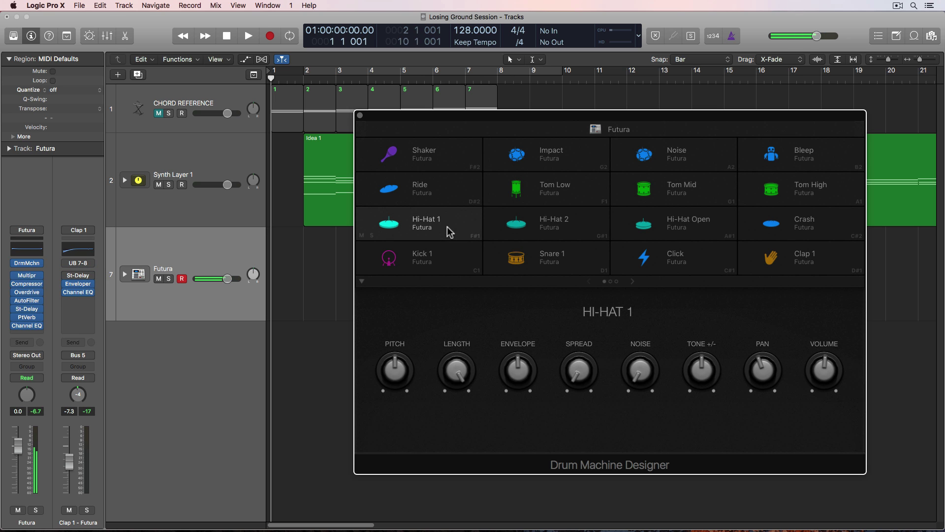
click(698, 225)
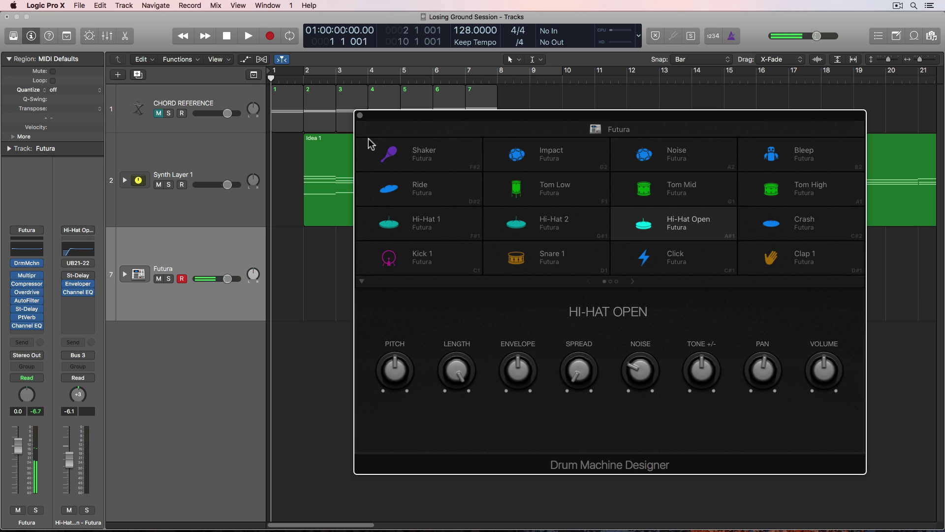
click(360, 116)
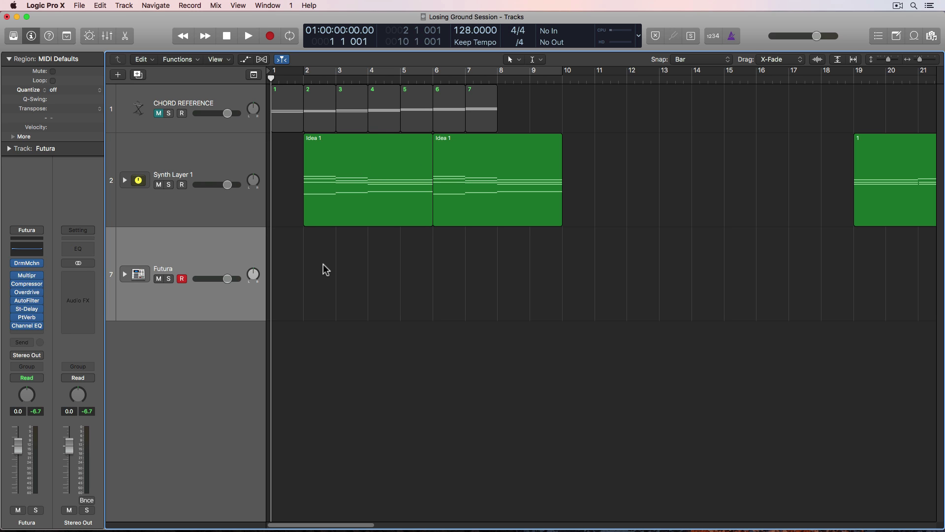
Record a drum performance on the Futura track, stopping at bar 10
key(r)
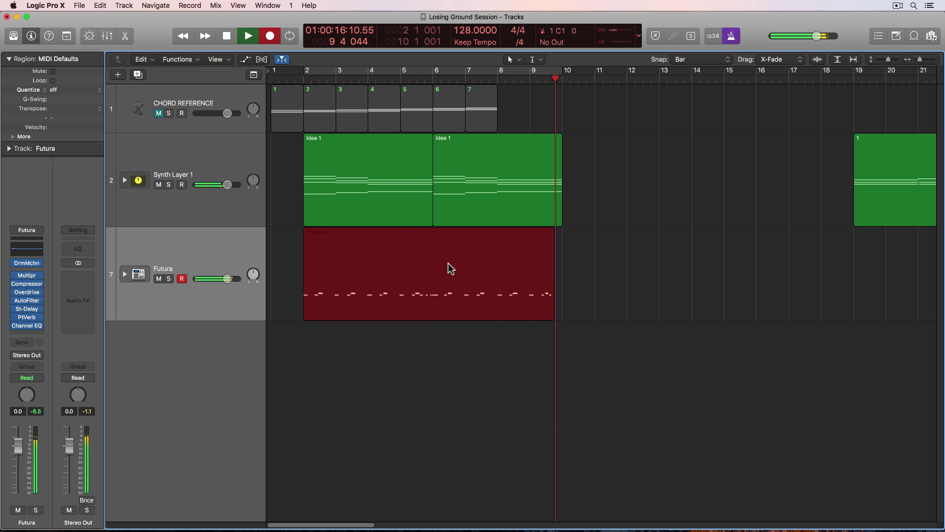
key(space)
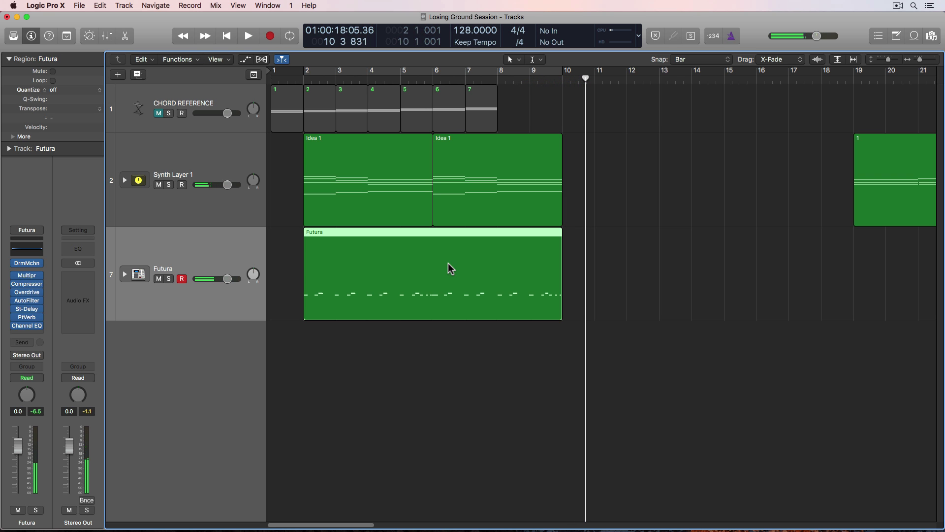
Set a bar 2–10 cycle from the Idea 1 and Futura regions, then select only Futura
drag(285, 207, 503, 272)
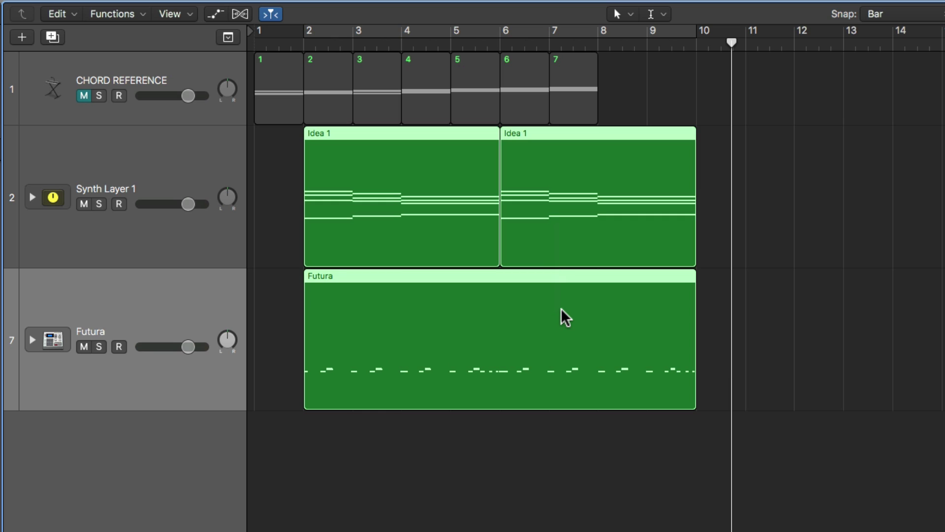
key(super+u)
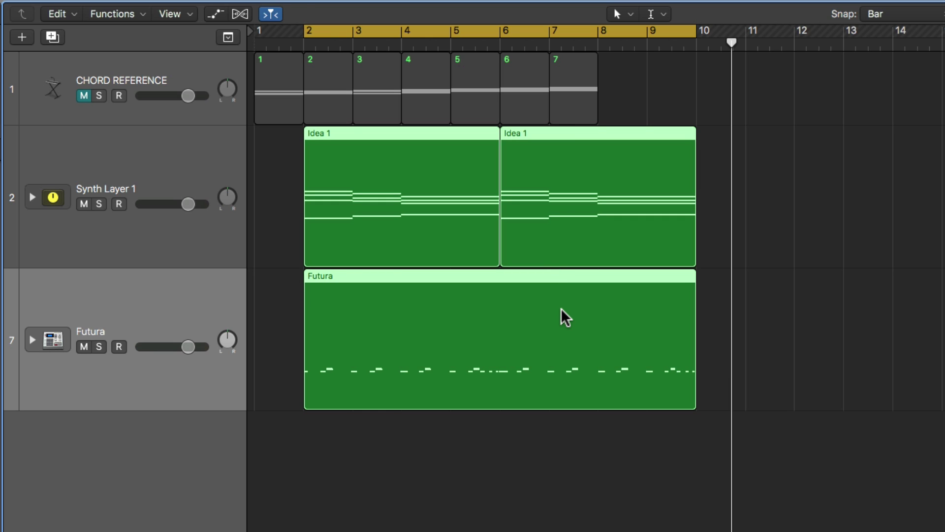
key(c)
key(c)
key(c)
key(c)
key(c)
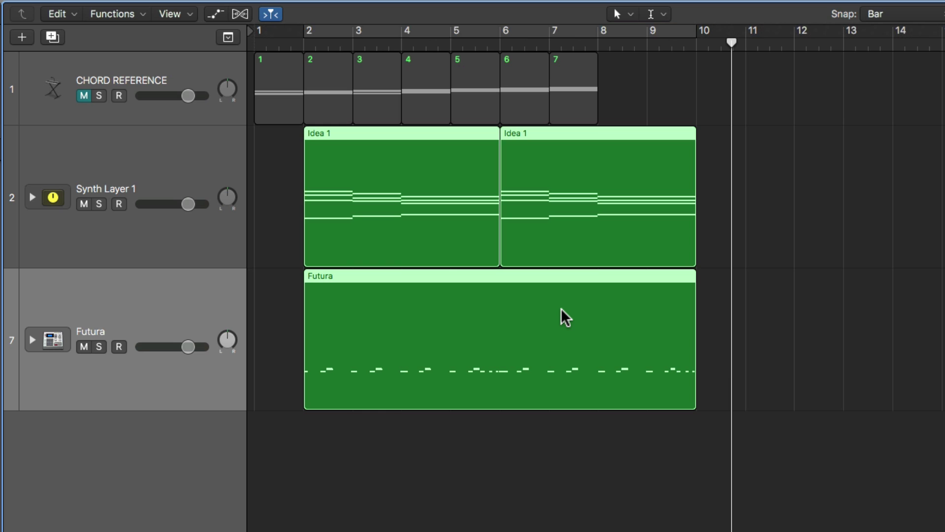
key(c)
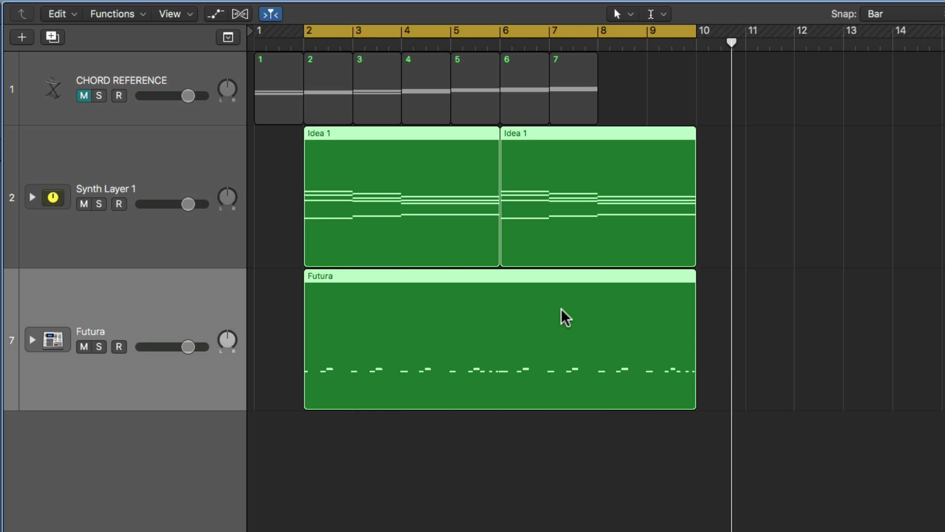
click(515, 443)
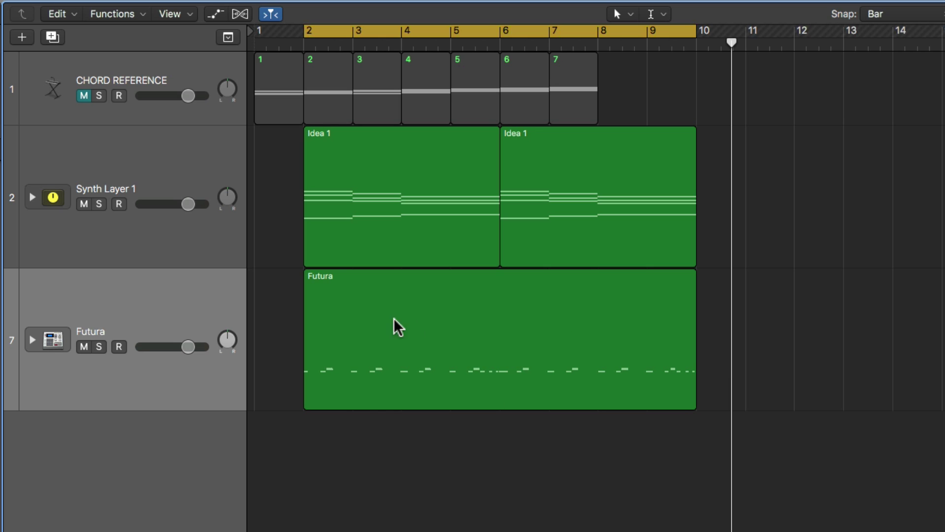
click(419, 349)
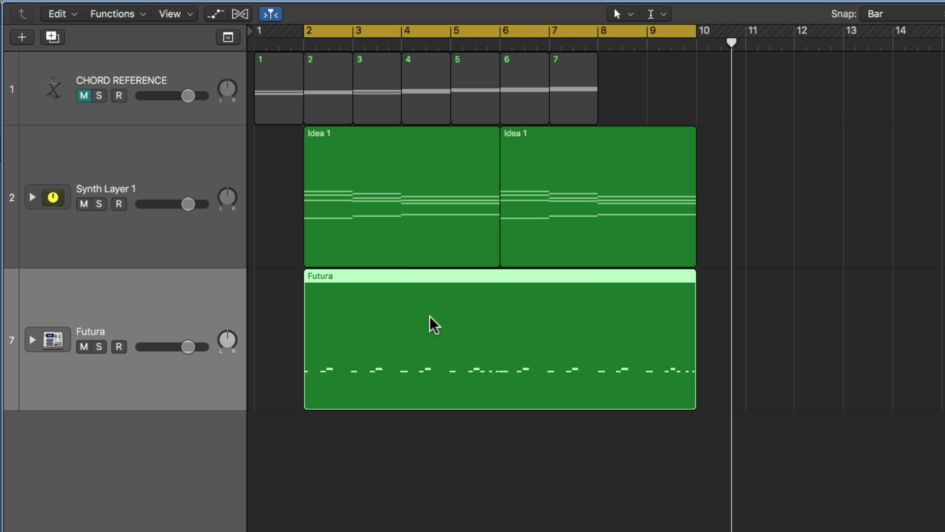
Open the Futura region in the Piano Roll and play back its kick, snare and clap notes
double_click(433, 325)
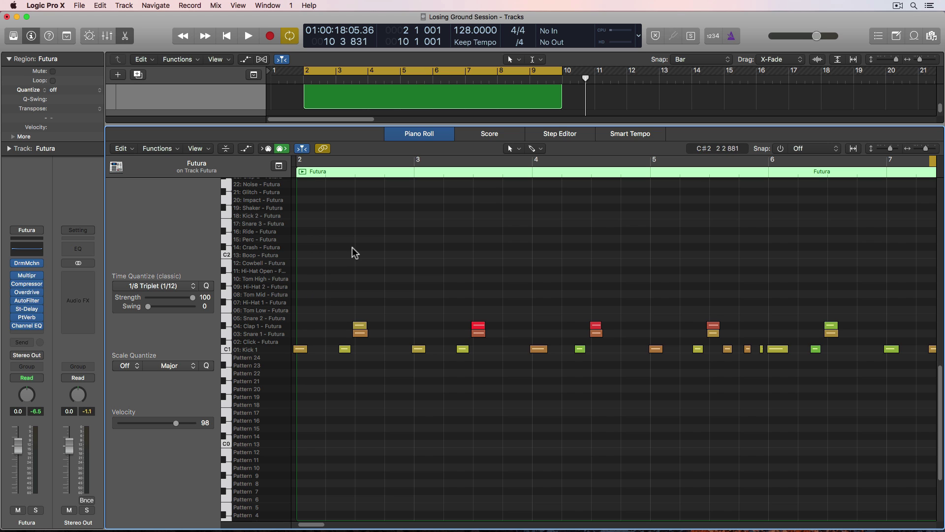
key(space)
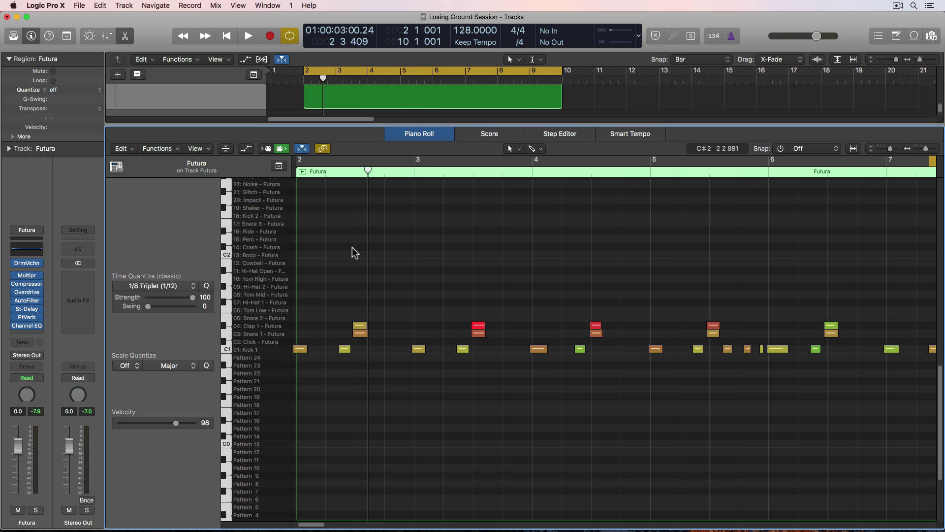
In MIDI project settings' Chase tab, enable Notes and In 'No Transpose' Instrument Channel Strips
click(80, 5)
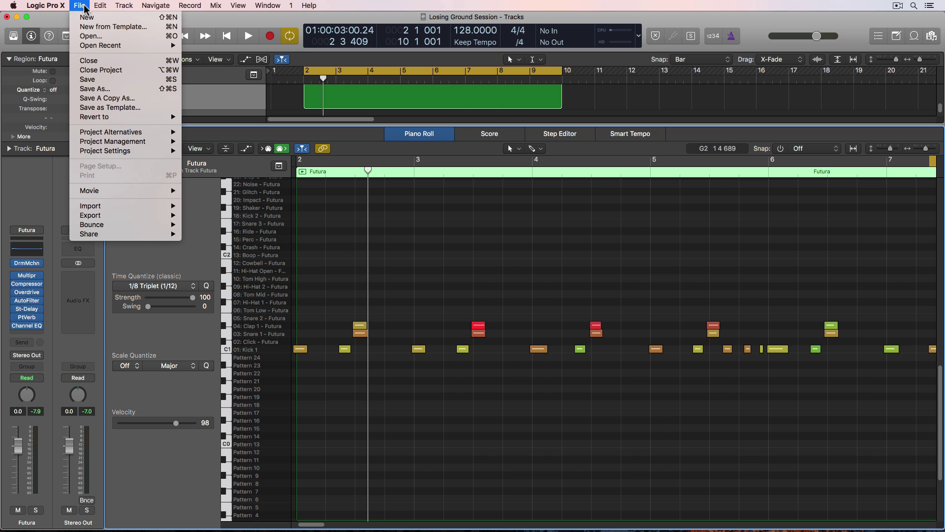
mouse_move(109, 153)
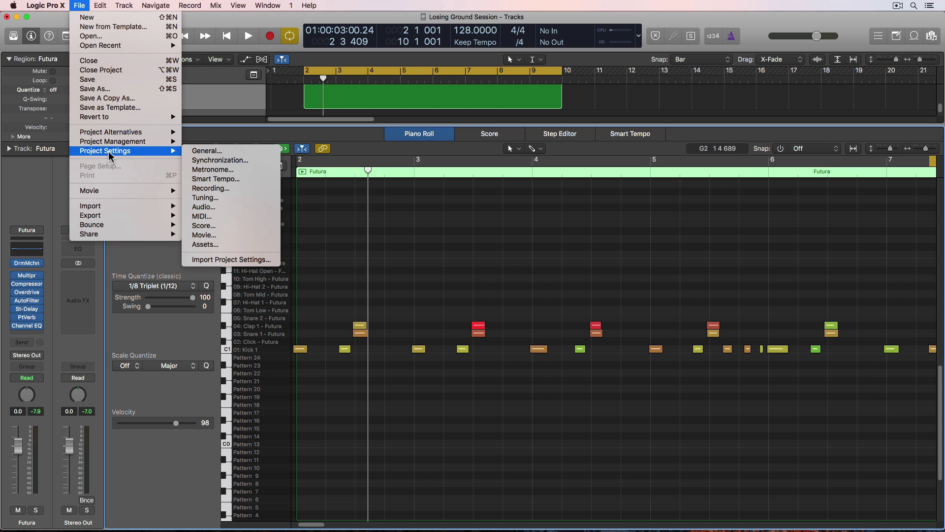
click(254, 217)
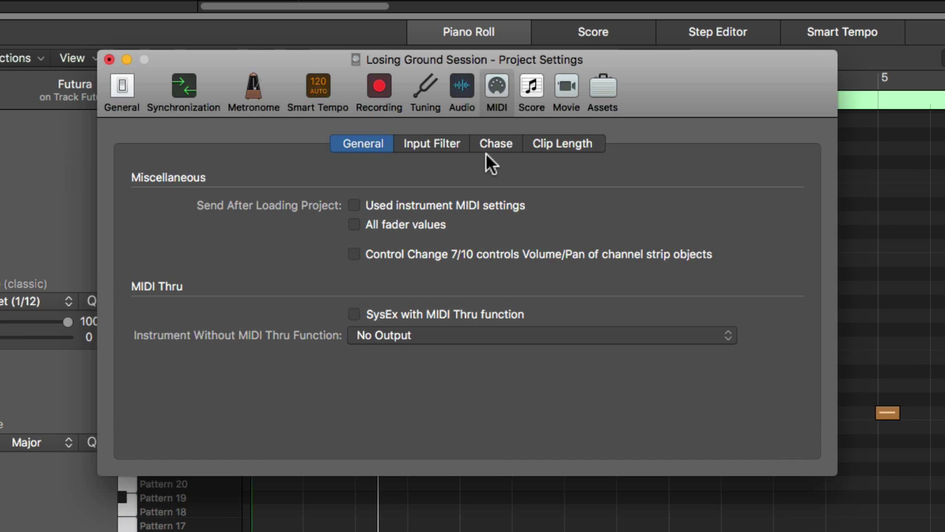
click(495, 146)
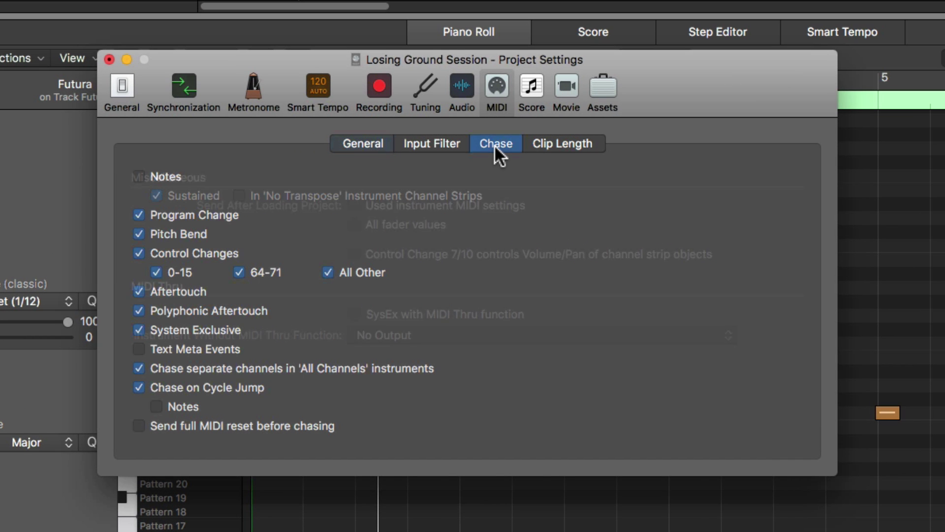
click(167, 178)
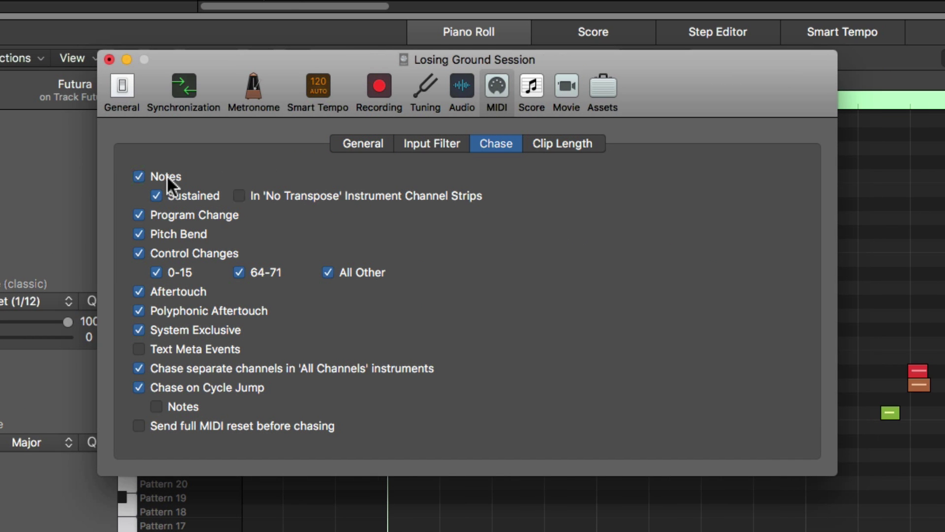
click(300, 195)
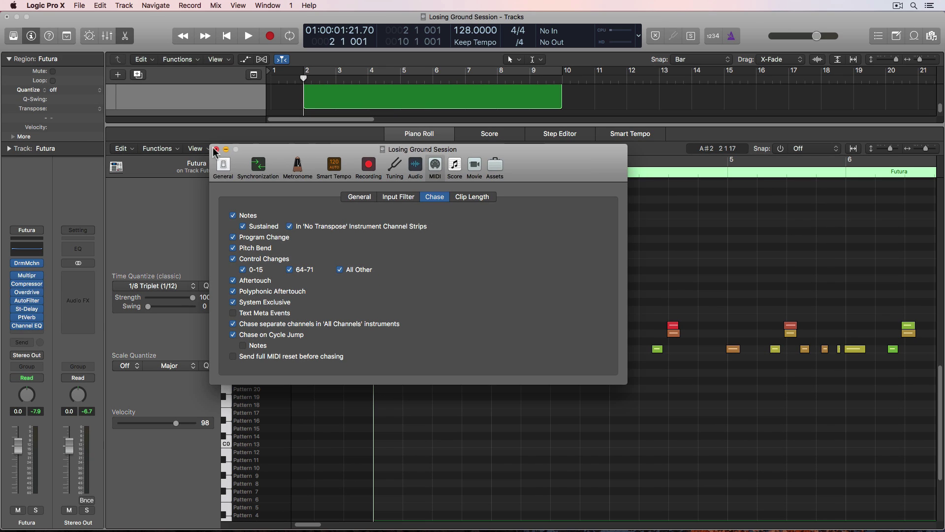
click(216, 149)
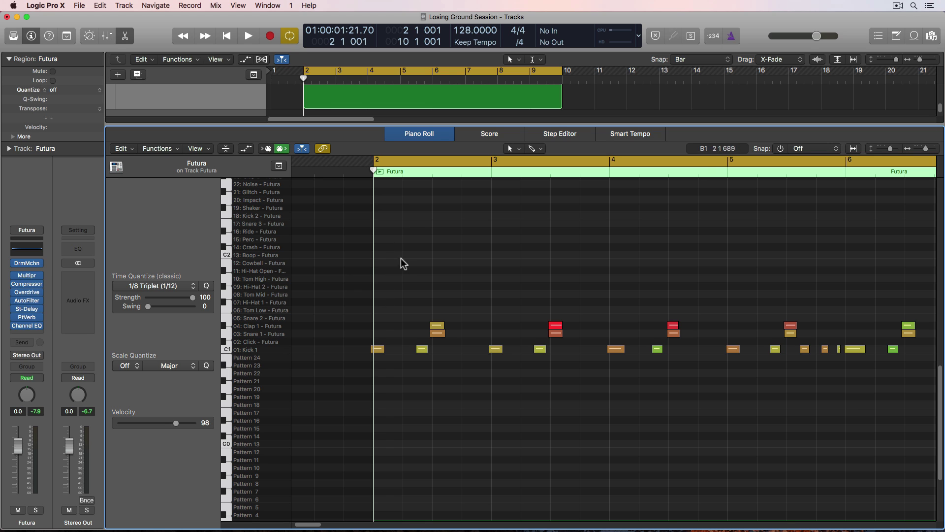
key(space)
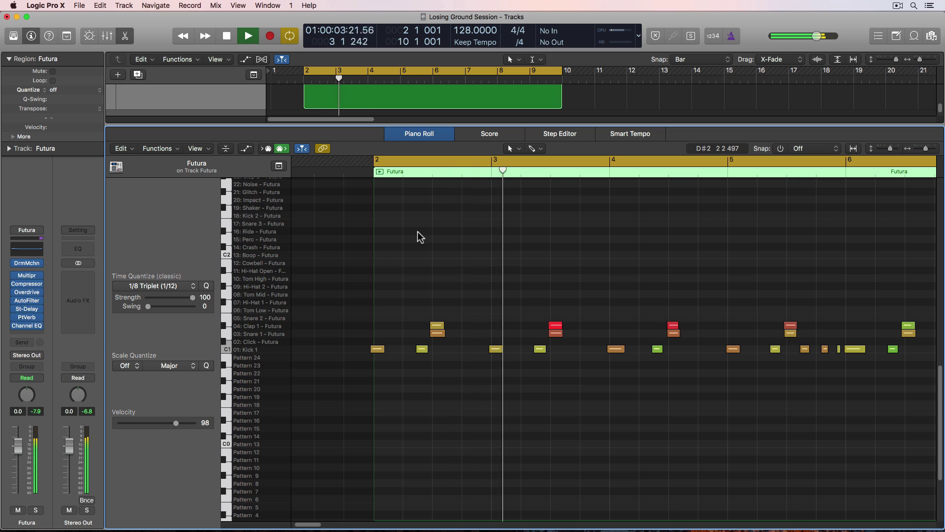
key(space)
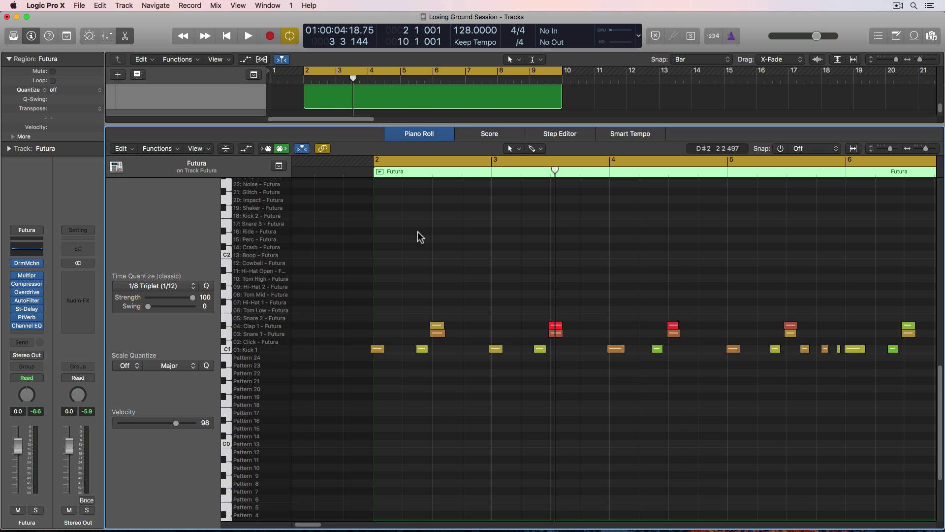
scroll(419, 242, right, 5)
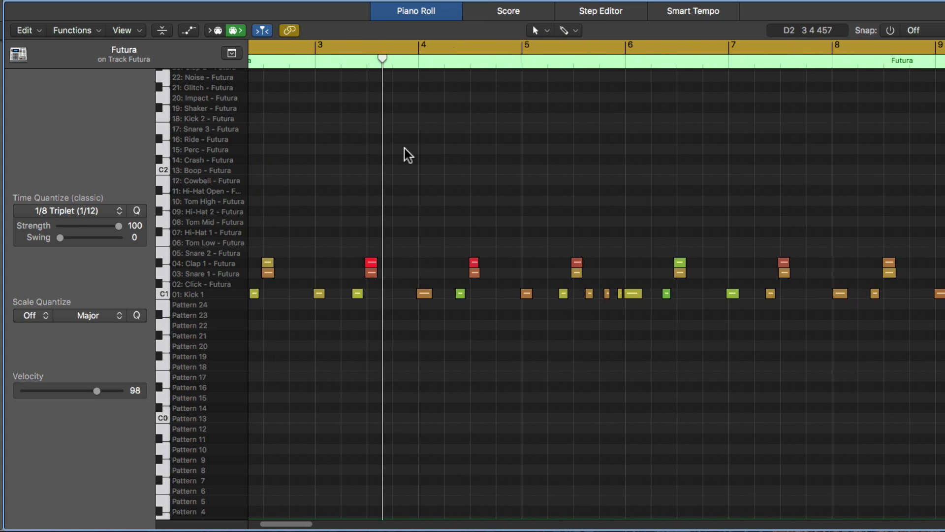
Select all Futura notes, put the playhead at the region start, and set Time Quantize to 1/1 Note
key(super+a)
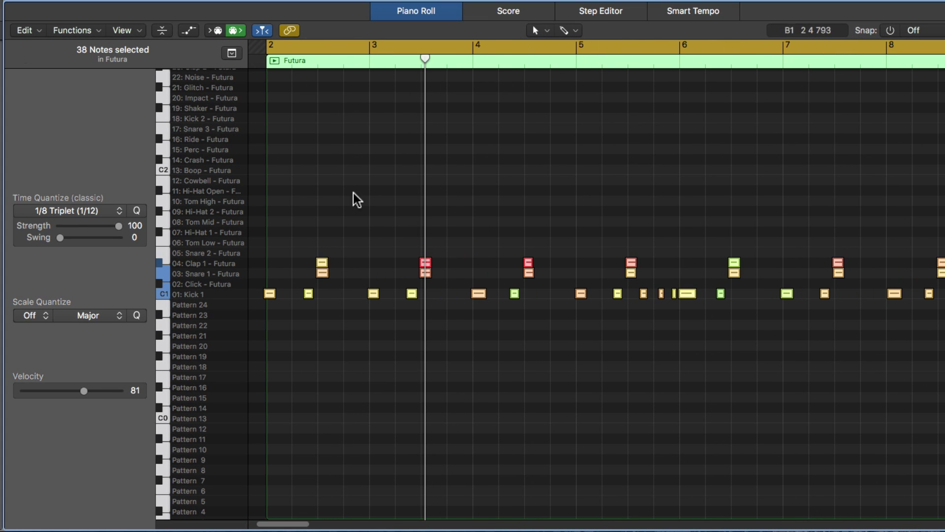
click(265, 64)
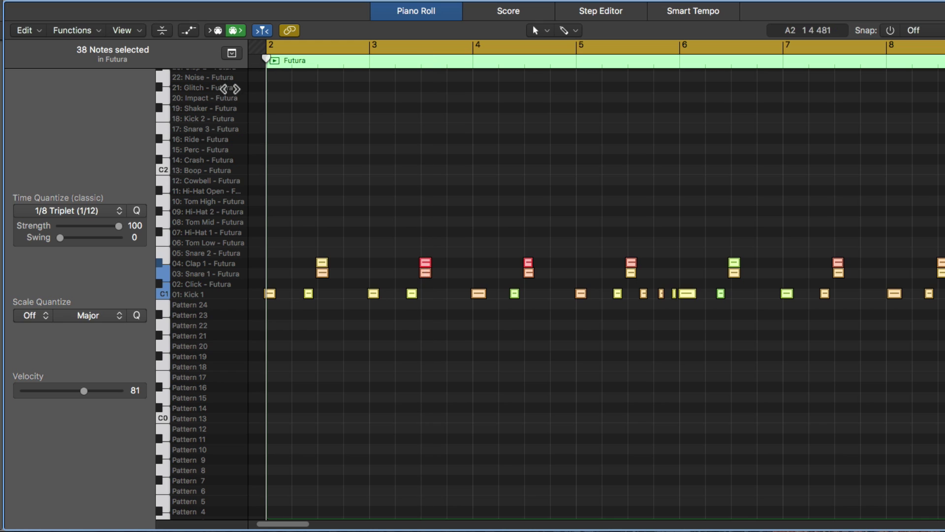
click(67, 211)
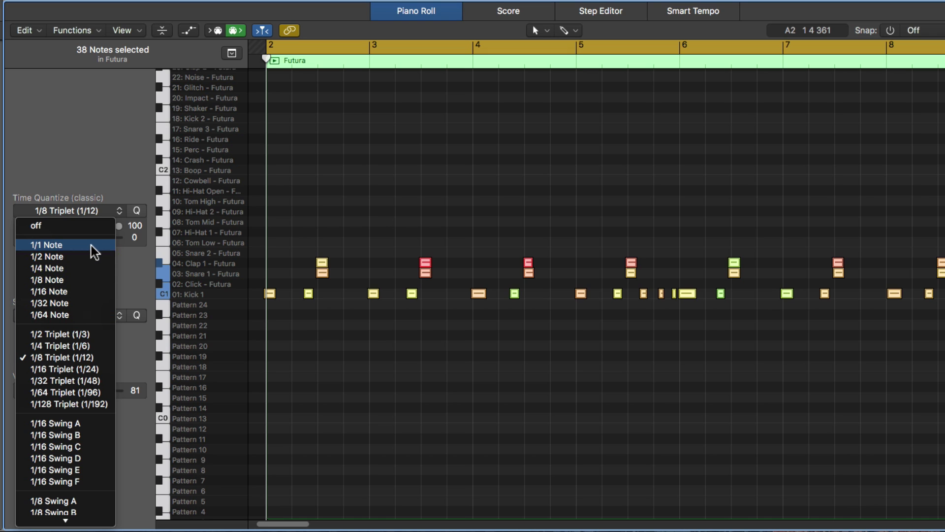
click(65, 244)
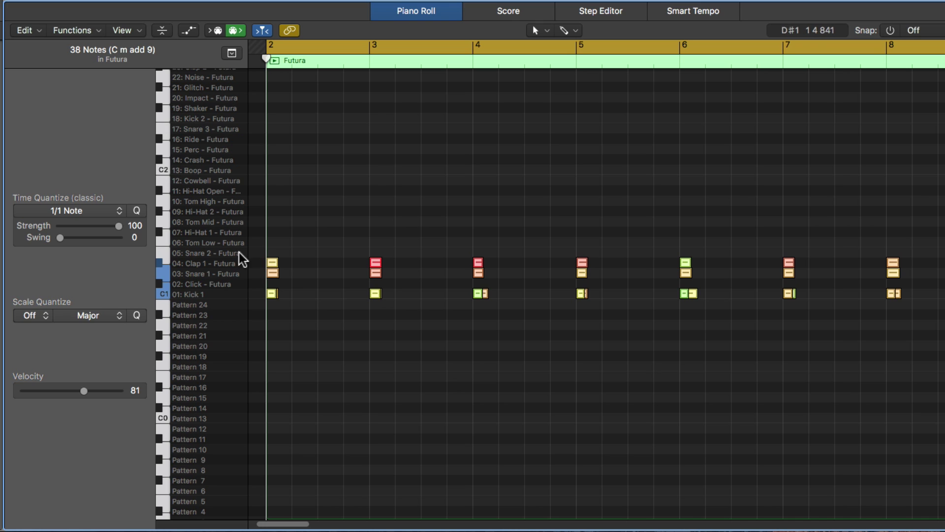
Requantize the selected drum notes to 1/2, then 1/4, then 1/8 Note
click(118, 211)
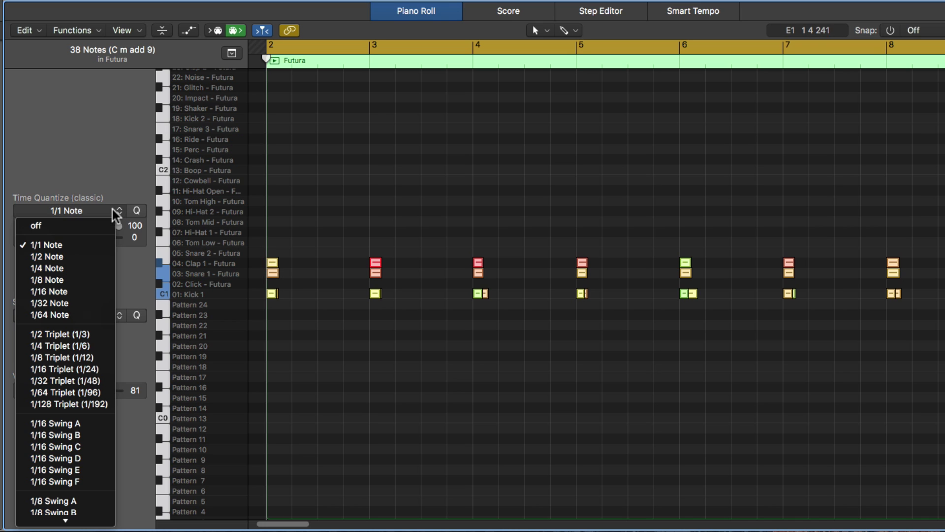
click(94, 257)
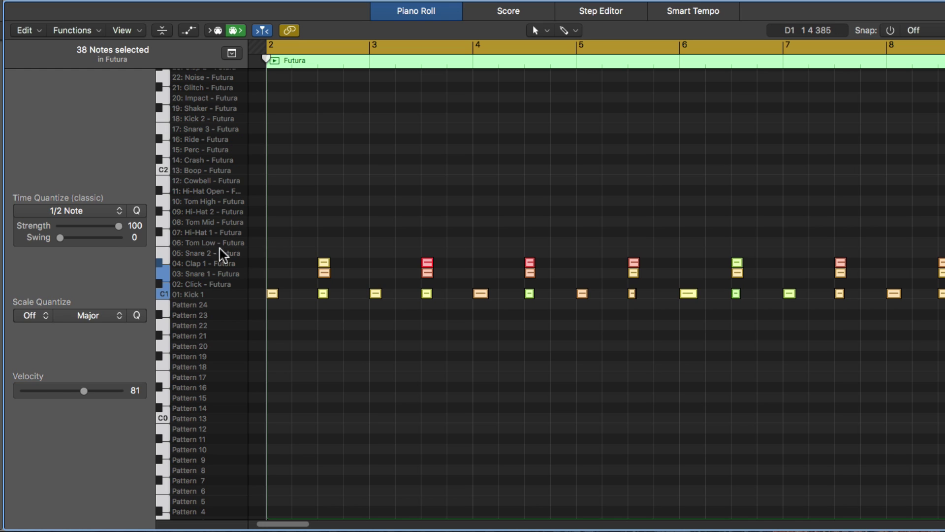
click(110, 210)
click(84, 266)
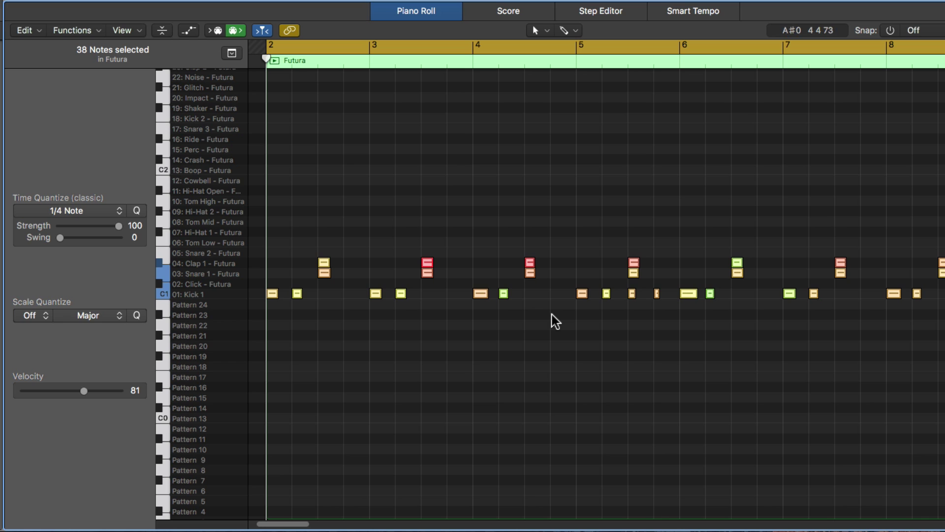
click(110, 209)
click(90, 280)
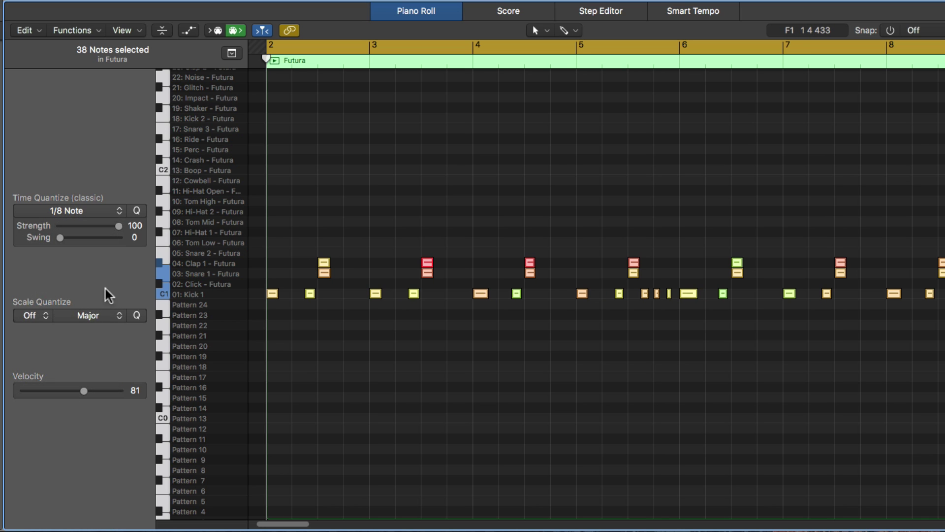
scroll(300, 352, up, 5)
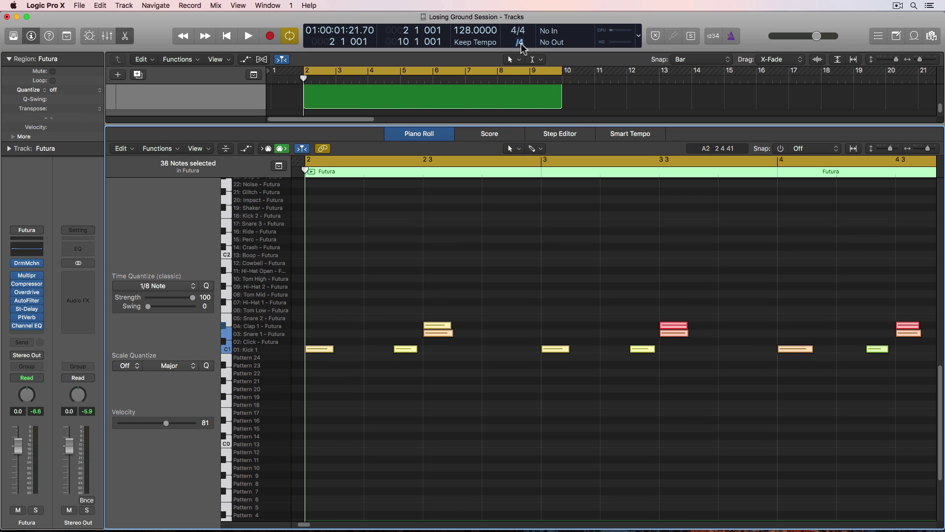
Set the LCD beat division to /8 and play back the eighth-quantized drum beat
click(521, 43)
click(534, 61)
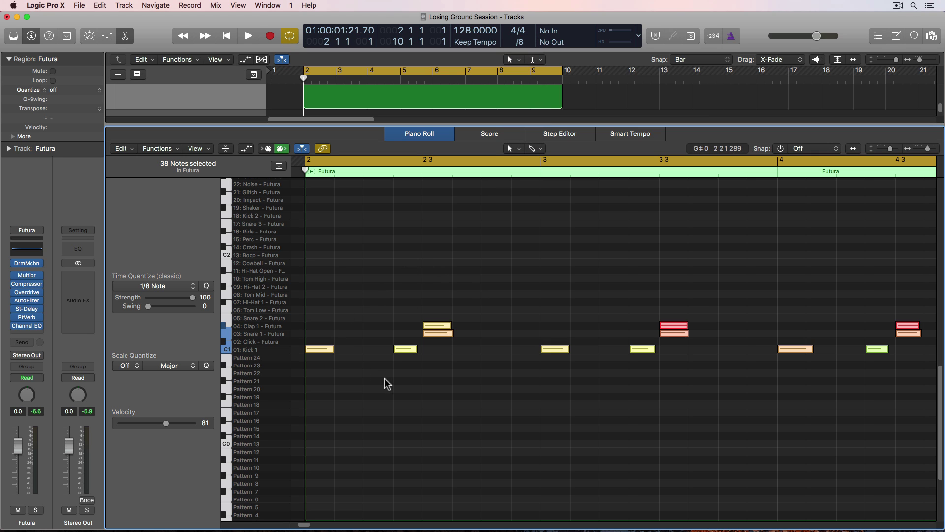
key(super+Left)
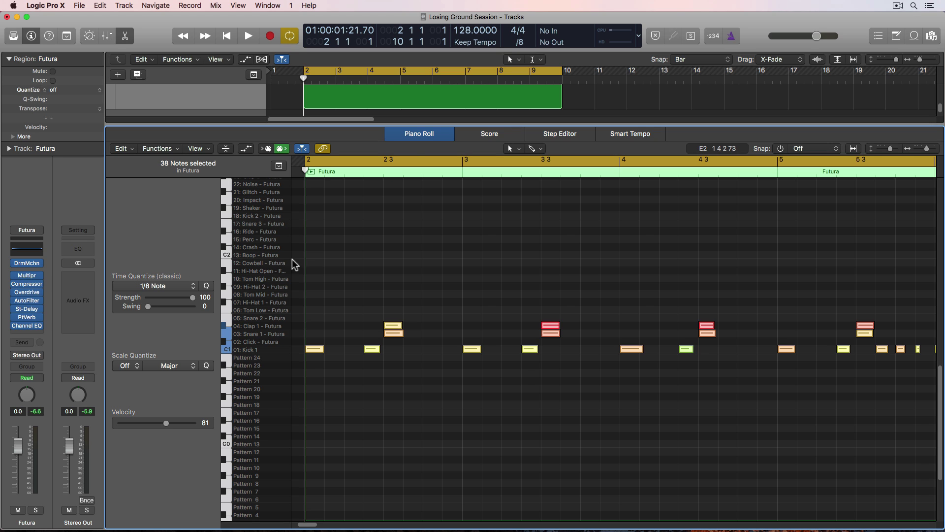
key(space)
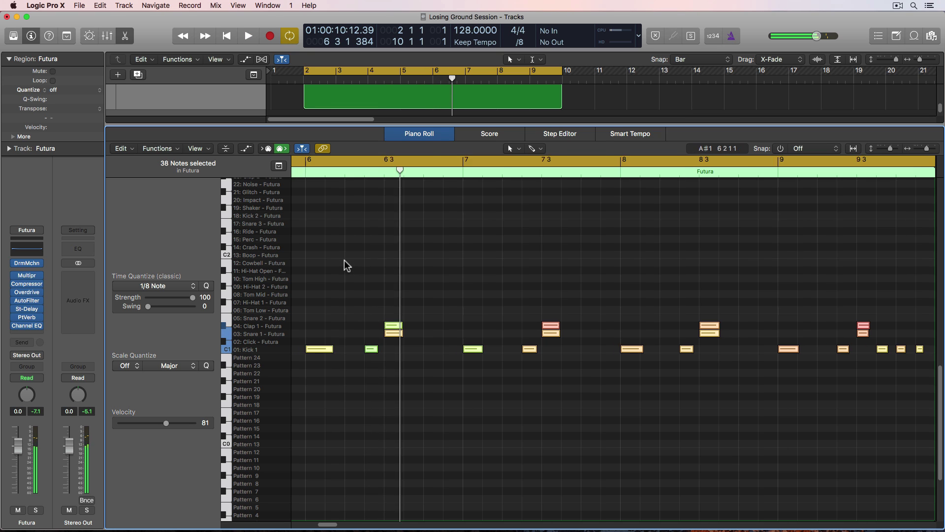
Stop playback and replay the beat from bar 5 beat 2, toggling cycle off and back on
scroll(354, 258, left, 3)
key(space)
key(c)
click(329, 173)
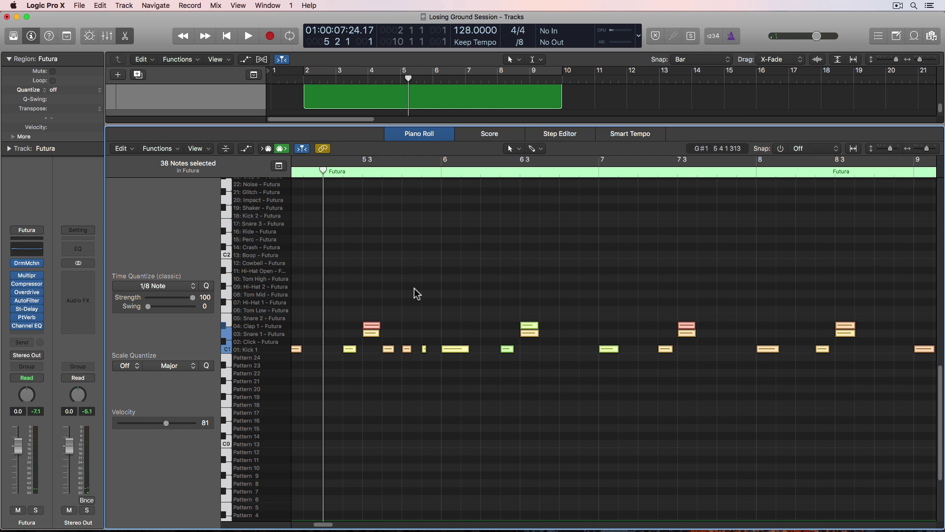
key(space)
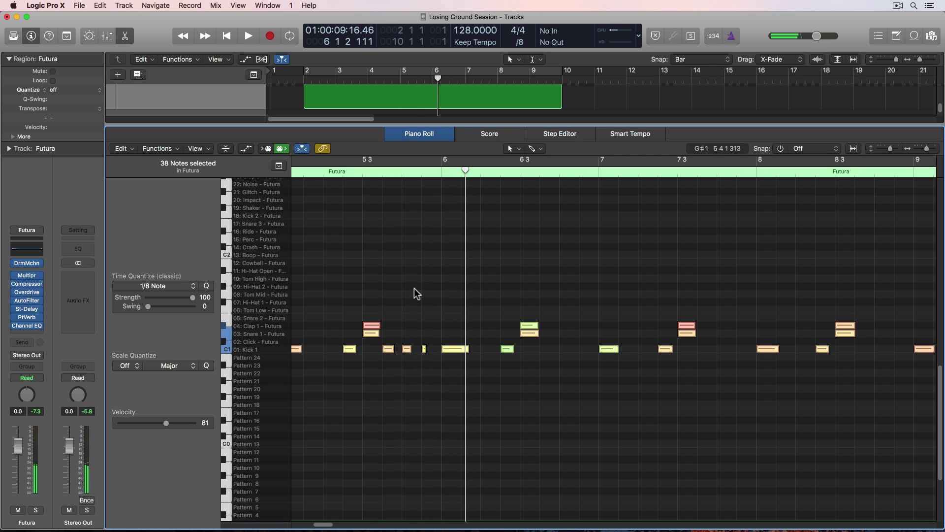
key(c)
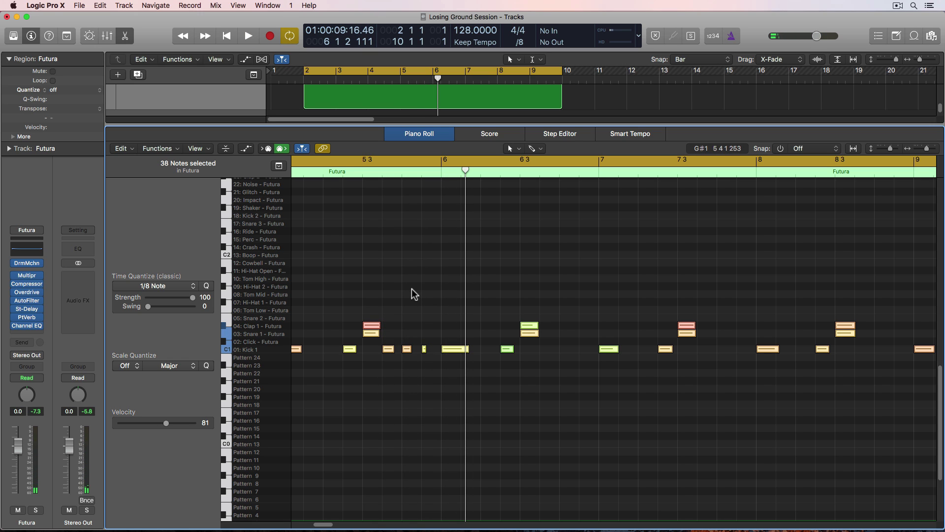
Set Time Quantize to 1/16 Note and play the beat back from the region start
click(195, 288)
click(166, 348)
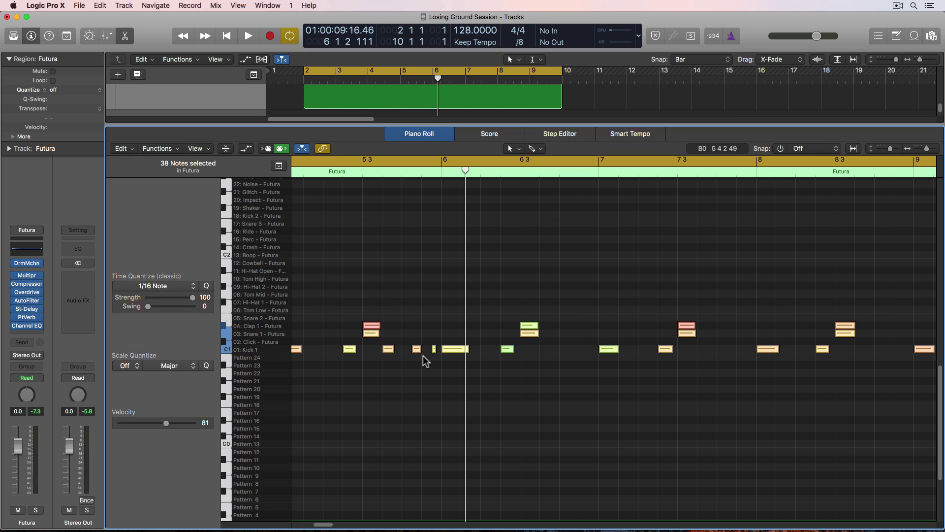
click(520, 43)
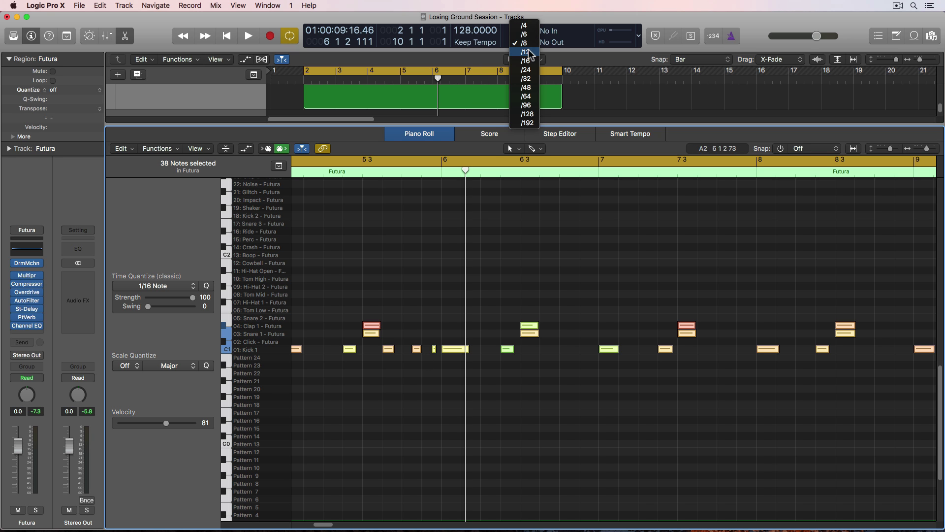
click(535, 53)
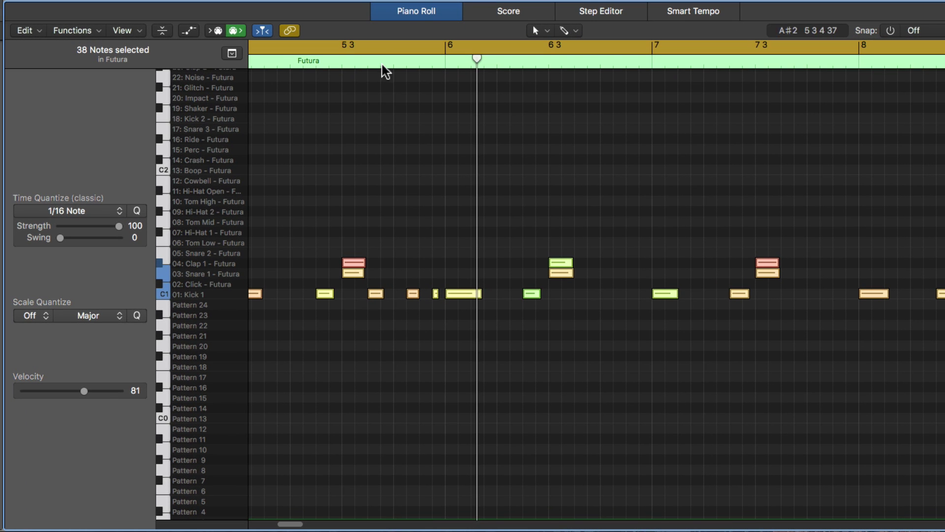
click(393, 174)
key(super+Right)
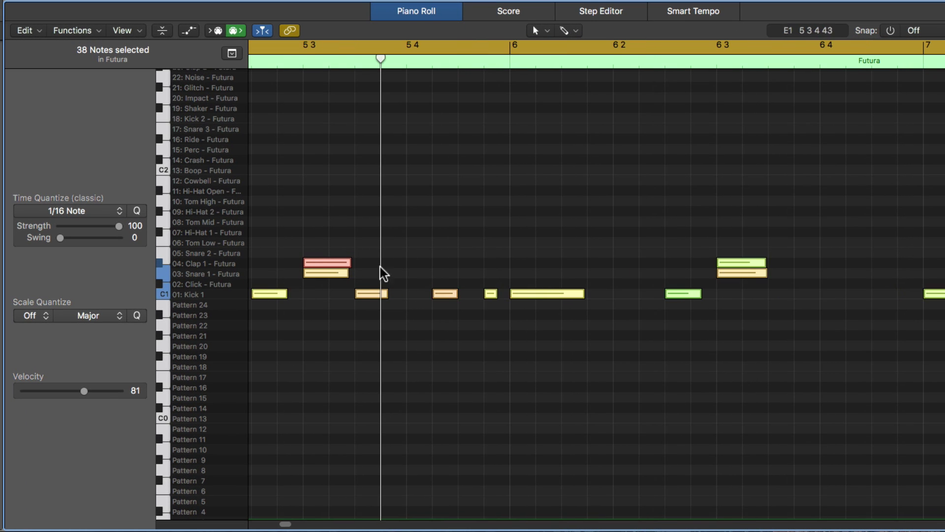
key(super+Left)
key(super+Left)
key(super+Left)
key(super+Left)
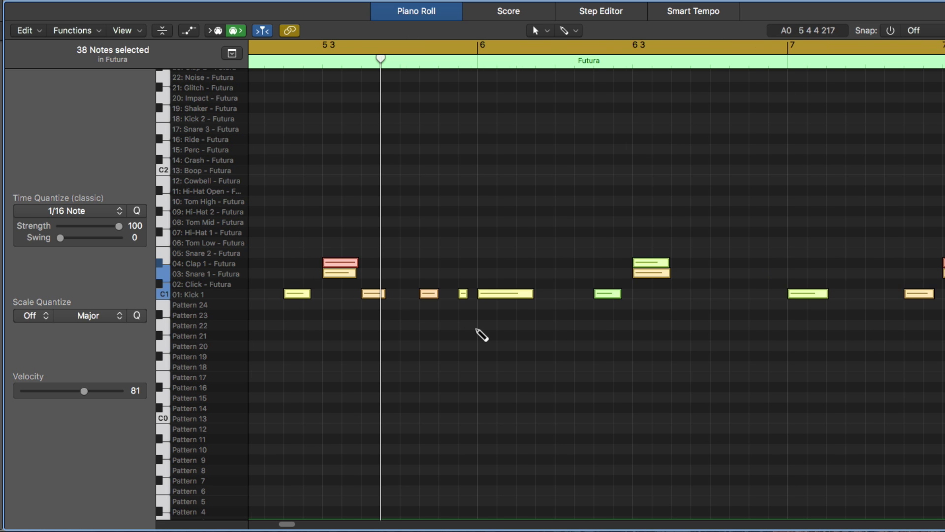
key(shift+space)
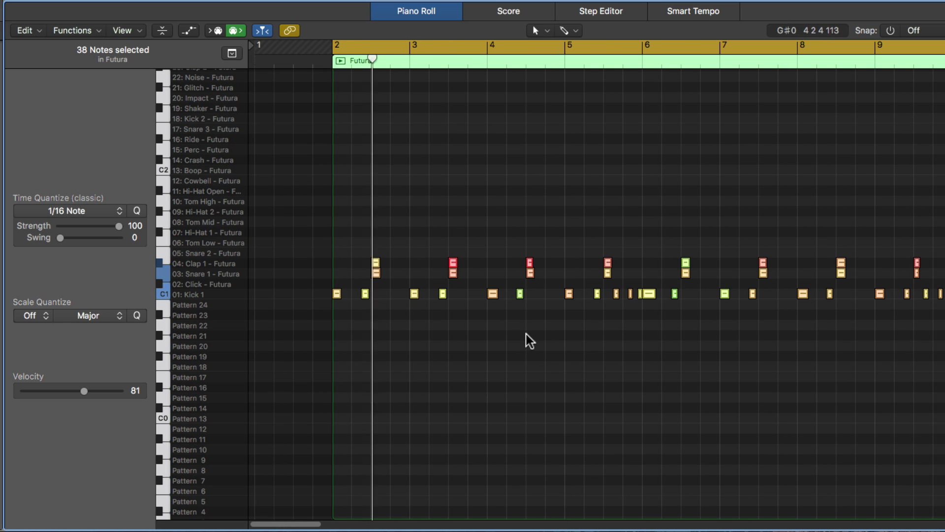
key(super+Right)
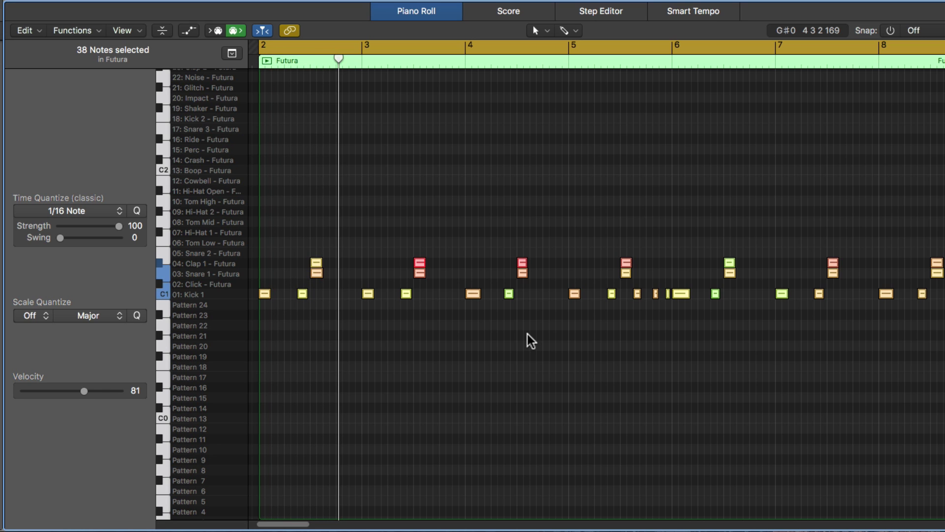
click(366, 223)
click(117, 211)
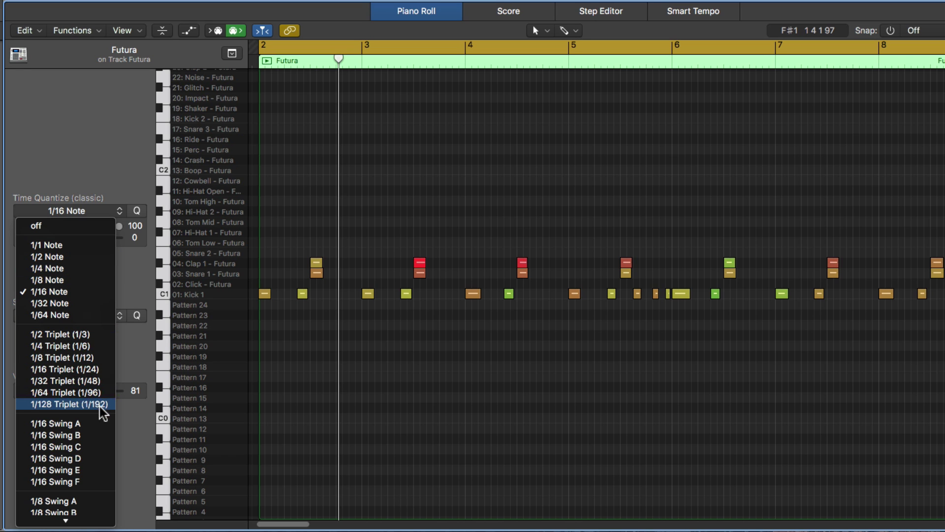
click(306, 189)
key(super+Right)
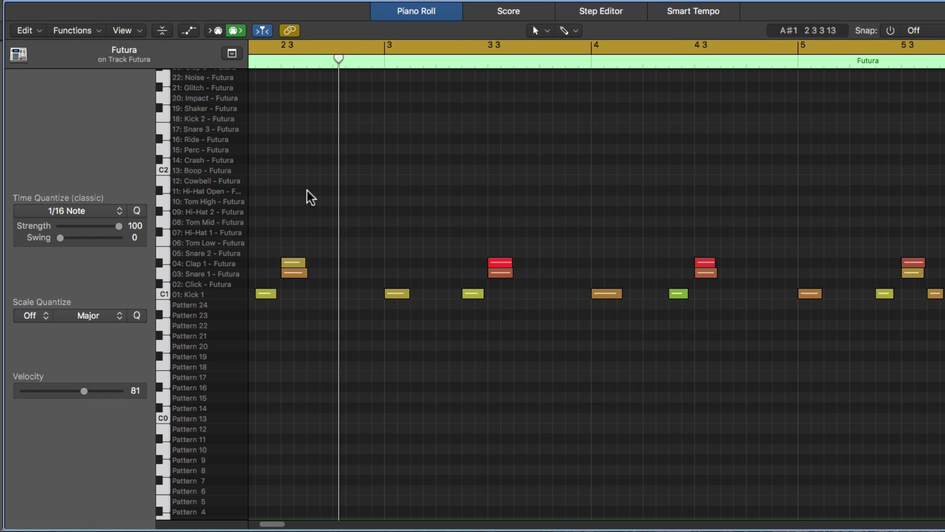
scroll(307, 192, left, 5)
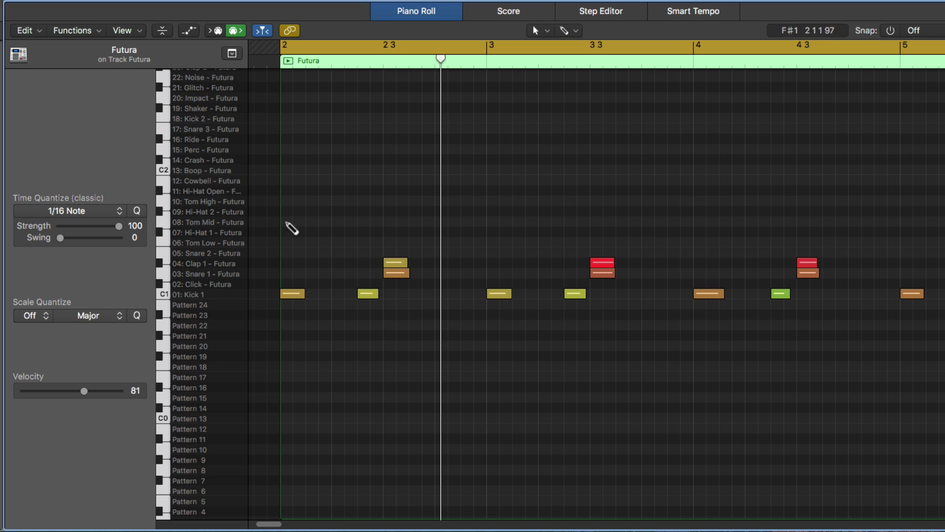
Add a Hi-Hat Open note at bar 2, adjust its length, and copy it into three in a row
click(291, 191)
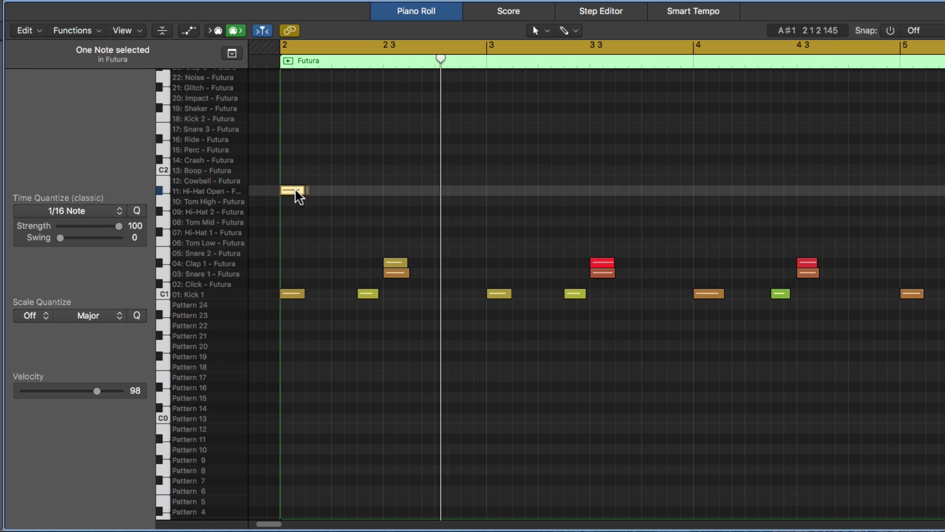
drag(303, 191, 484, 214)
click(445, 226)
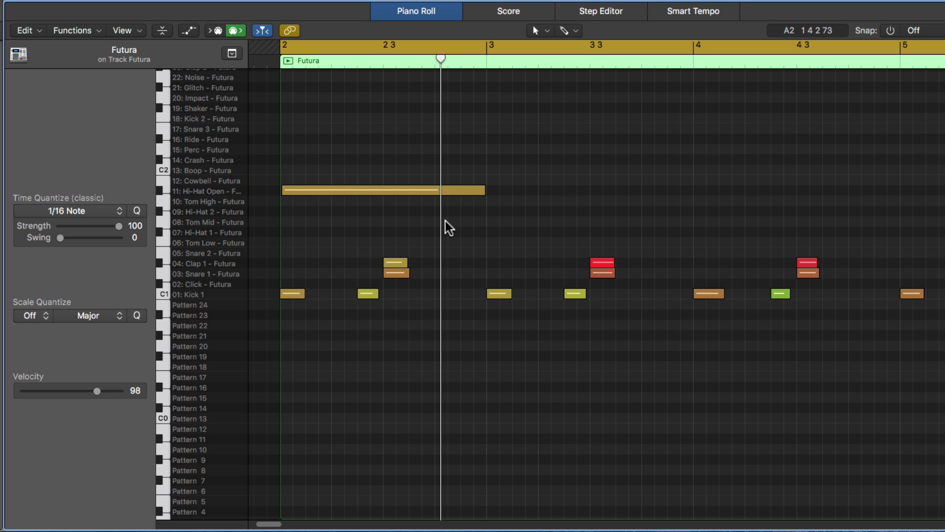
click(336, 189)
click(118, 211)
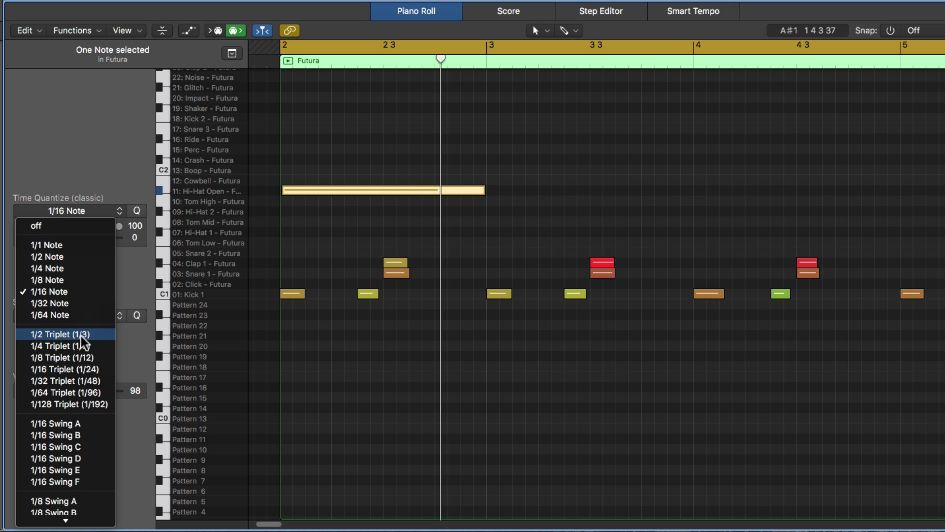
click(370, 245)
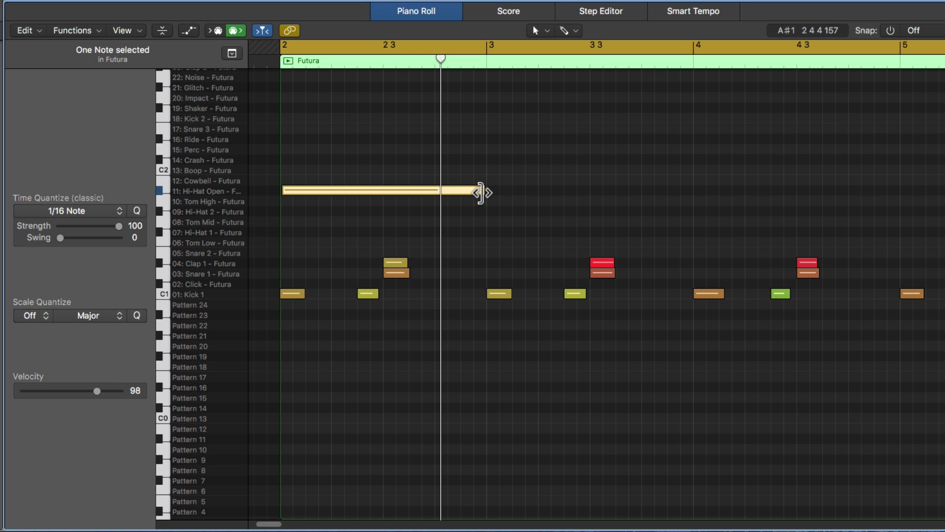
mouse_move(480, 192)
mouse_down()
mouse_move(351, 196)
mouse_move(403, 208)
mouse_move(398, 197)
mouse_move(483, 197)
mouse_move(463, 199)
mouse_up()
click(463, 213)
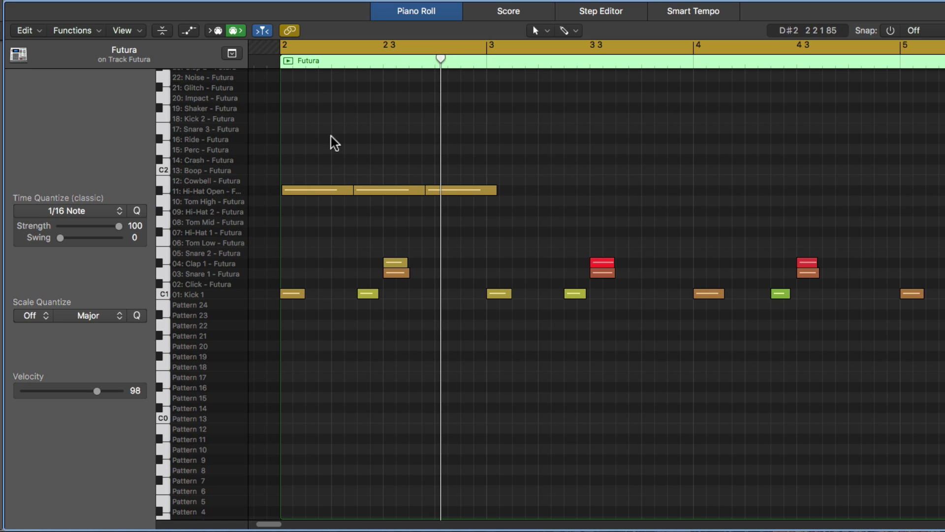
drag(331, 136, 483, 194)
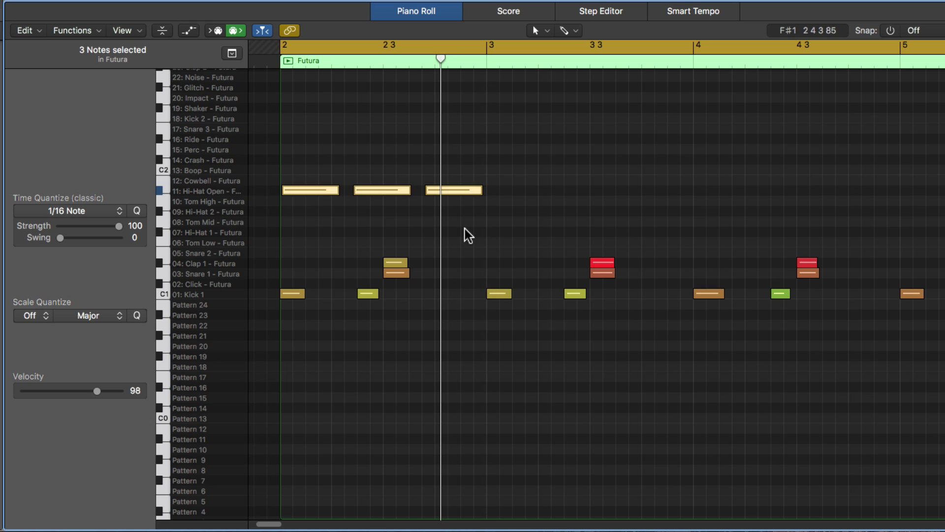
click(465, 228)
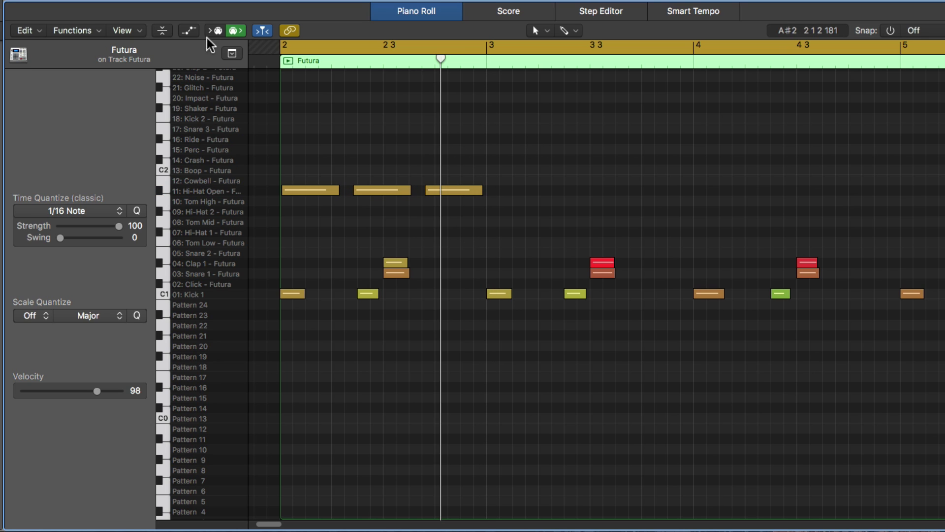
Quantize the three Hi-Hat Open notes to 1/2 Triplet (1/3) and reselect them
drag(548, 122, 336, 201)
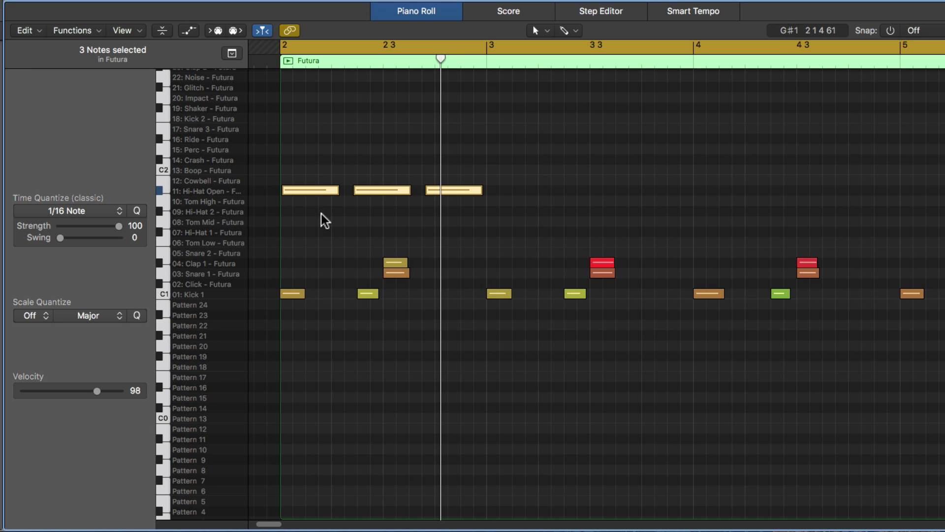
click(112, 214)
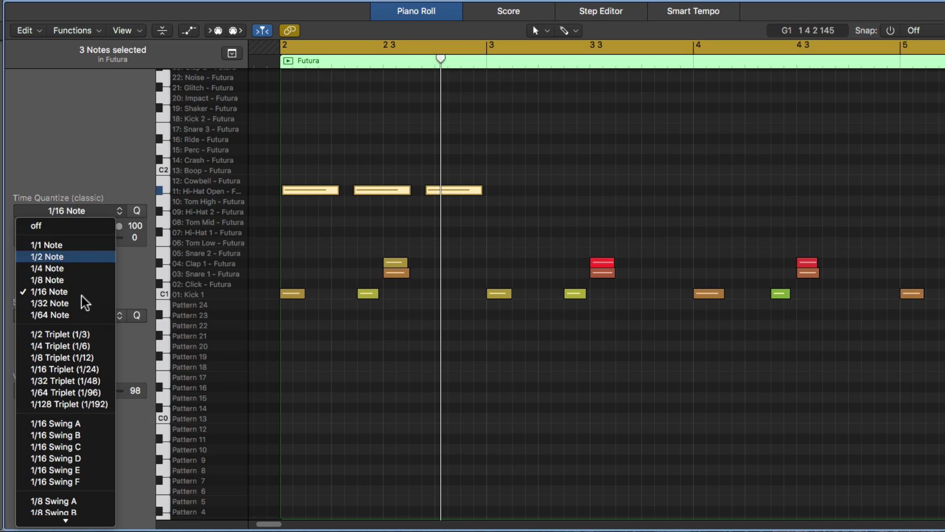
click(93, 335)
click(315, 197)
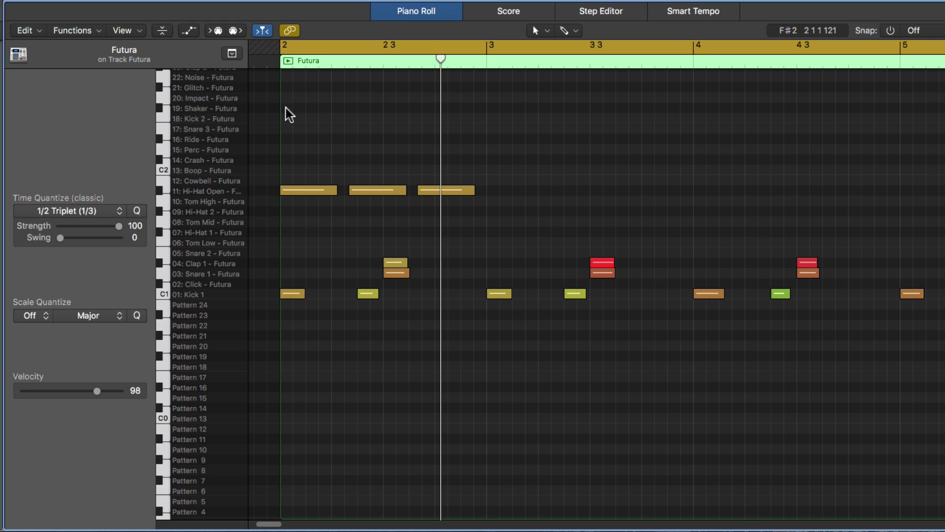
drag(465, 123, 295, 194)
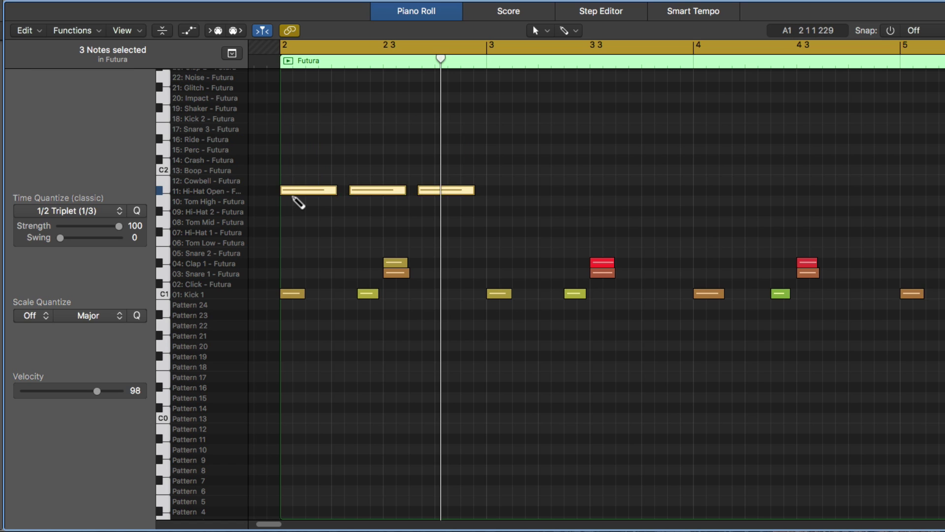
Test a repeat into bar 3 and discard it, then shift the second hi-hat earlier and draw a fourth
key(super+r)
key(space)
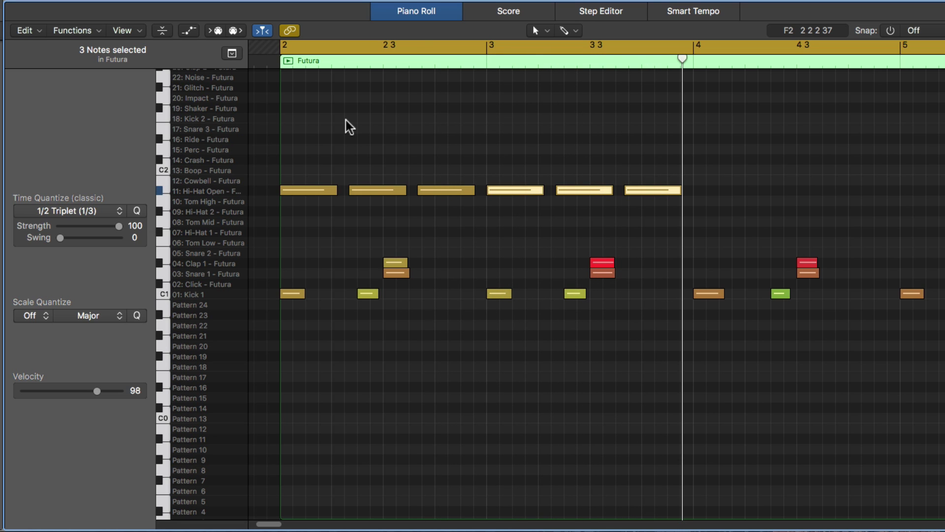
key(Delete)
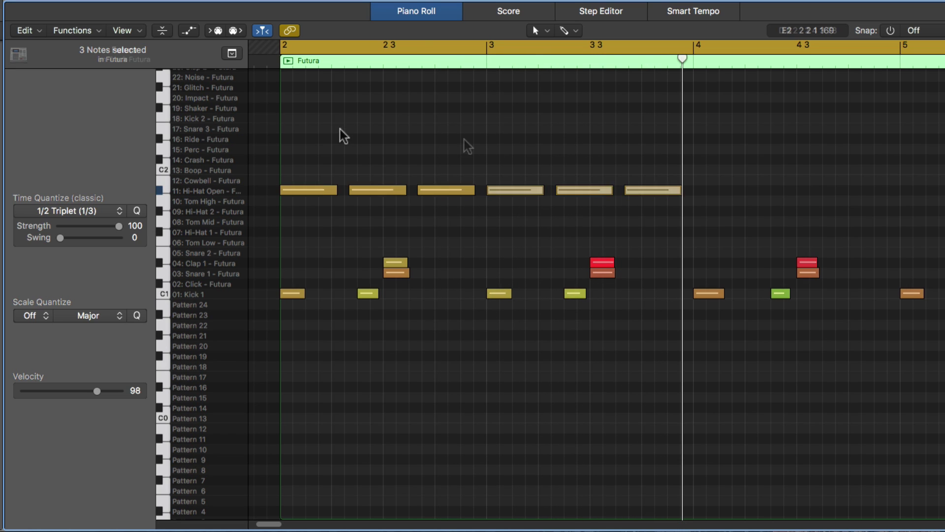
drag(466, 141, 347, 190)
click(330, 224)
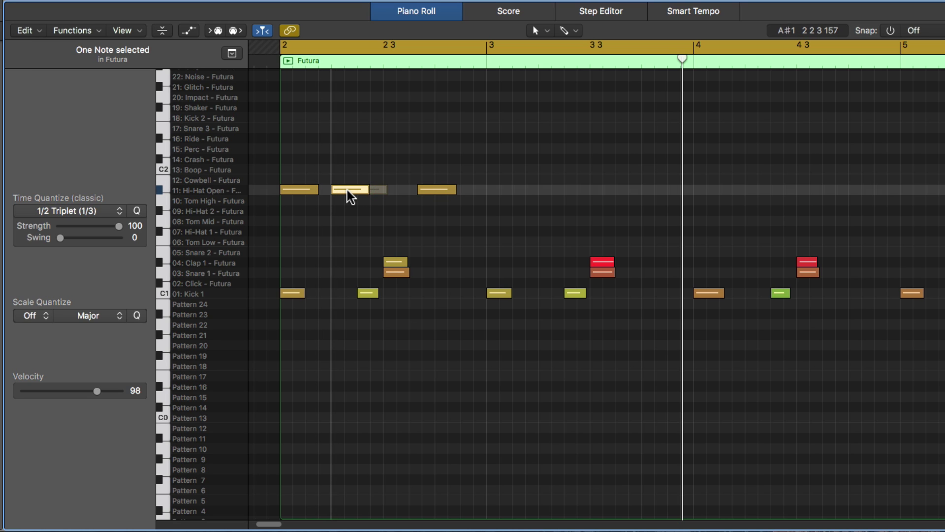
drag(422, 190, 401, 190)
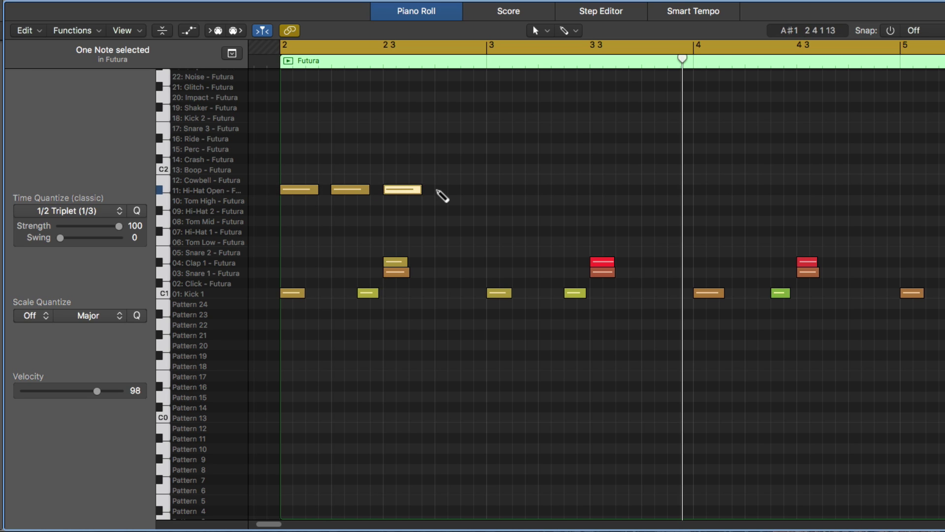
super+click(441, 190)
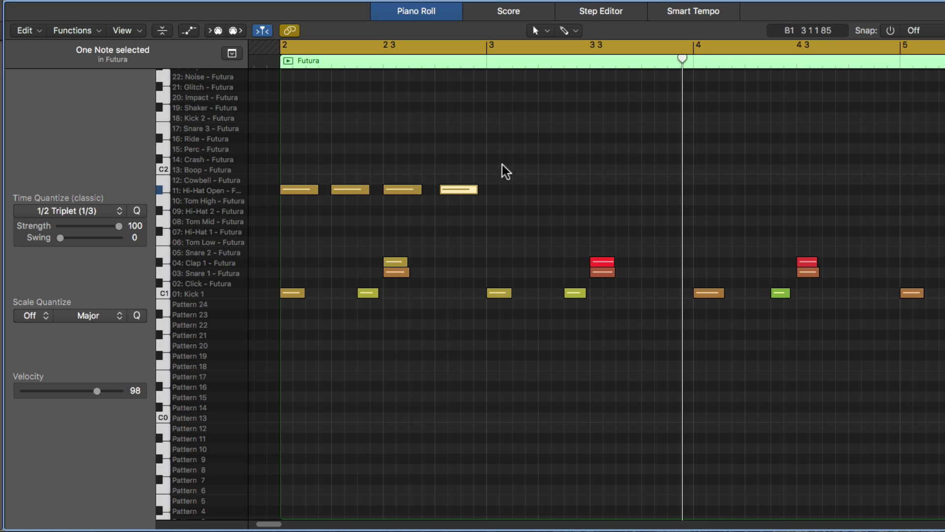
Quantize all four Hi-Hat Open notes in bar 2 to 1/4 Note
drag(525, 151, 202, 210)
click(112, 208)
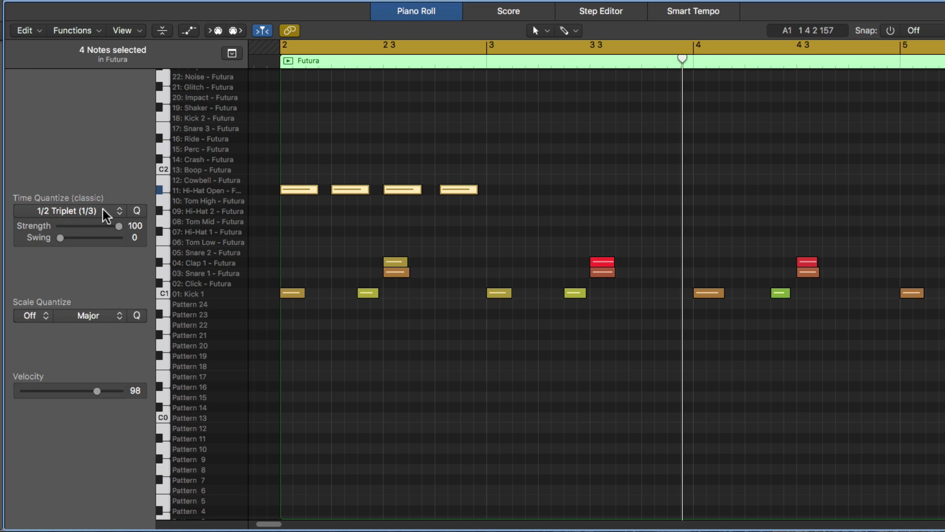
click(100, 209)
click(91, 267)
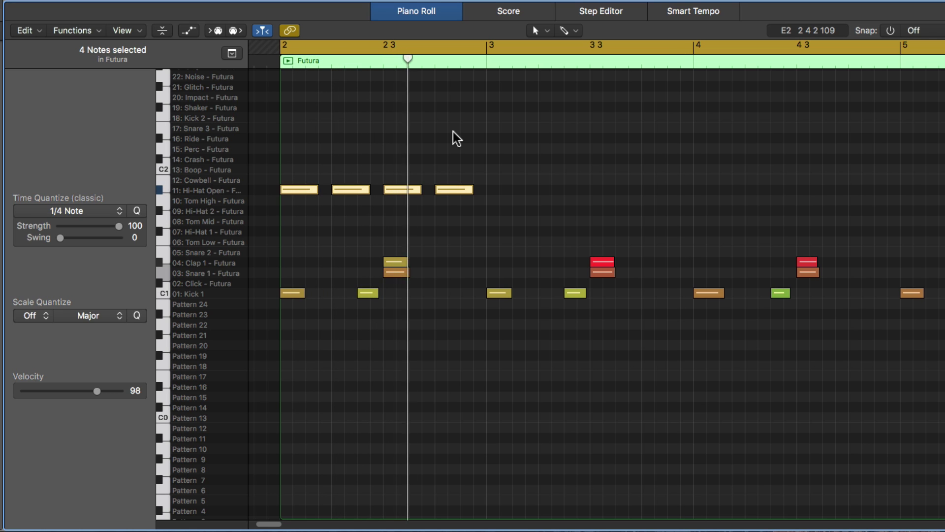
Set Time Quantize to 1/4 Triplet, shorten the hi-hats and delete the last three
click(314, 135)
click(68, 211)
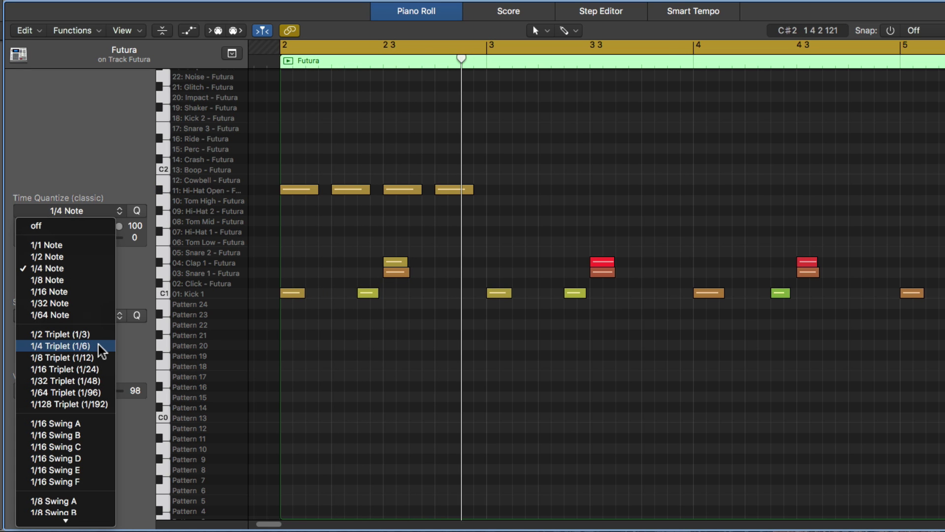
click(101, 347)
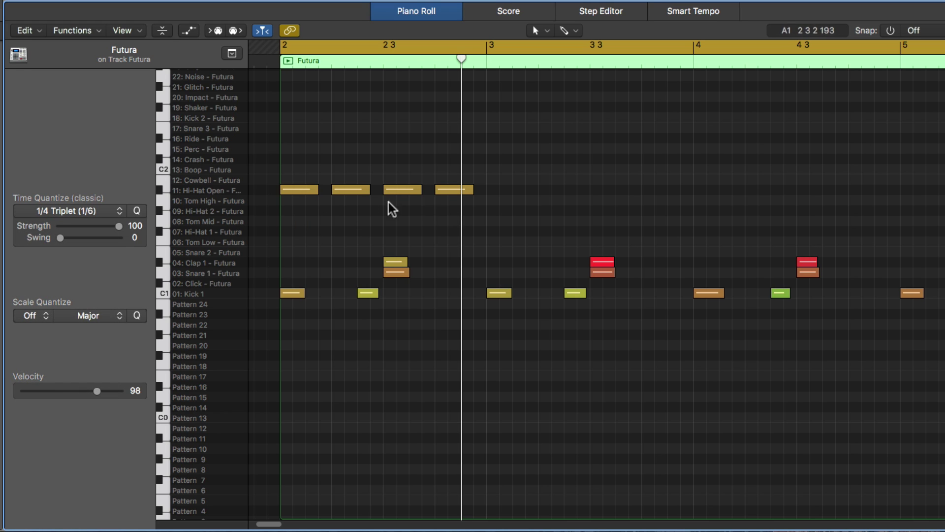
drag(300, 152, 461, 192)
drag(350, 144, 449, 202)
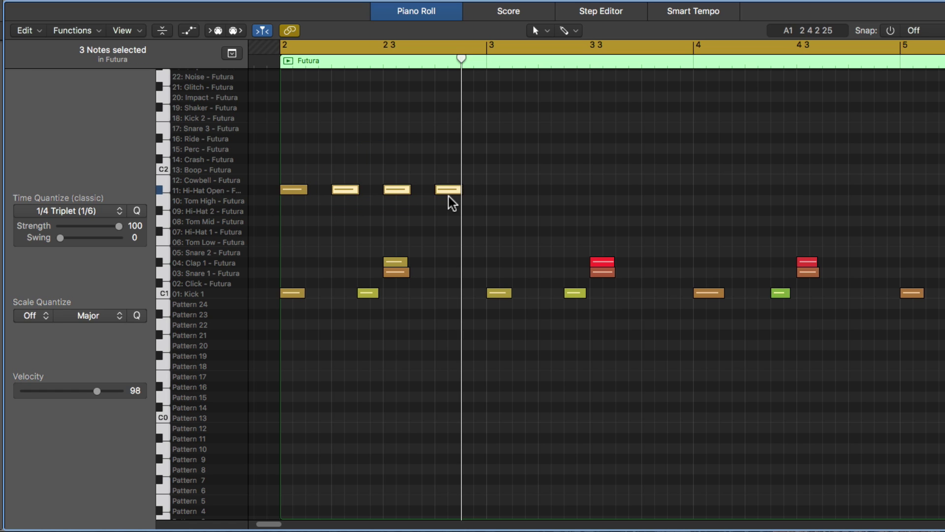
key(Delete)
Draw six Hi-Hat Open notes across bar 2 and select them all
click(321, 190)
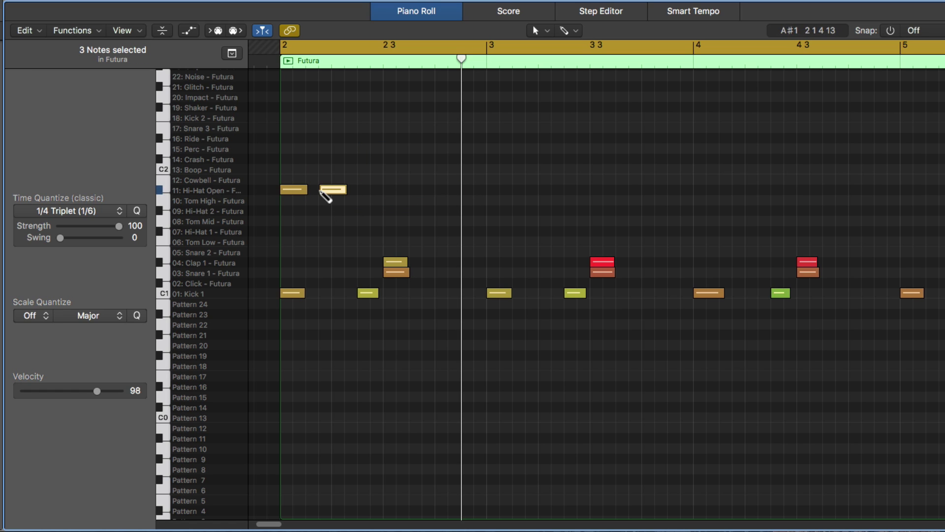
click(358, 190)
click(391, 190)
click(426, 190)
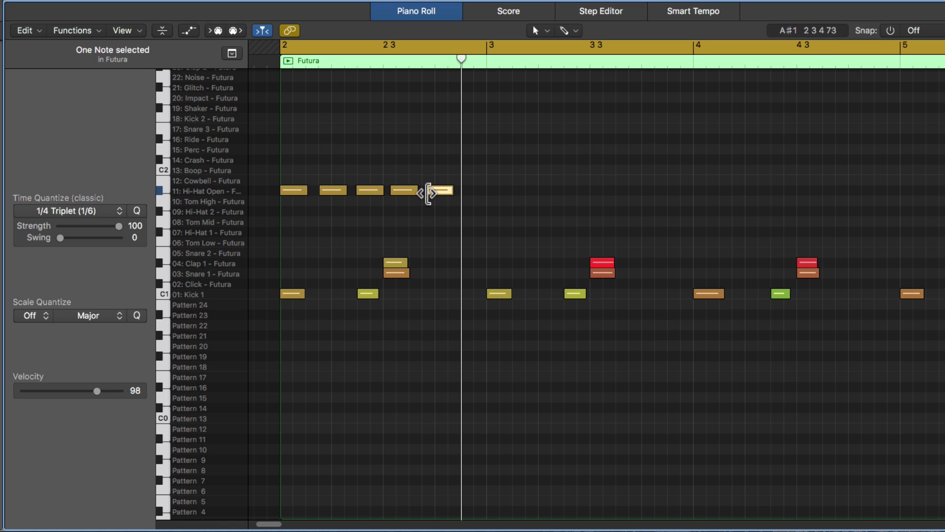
click(463, 190)
click(535, 191)
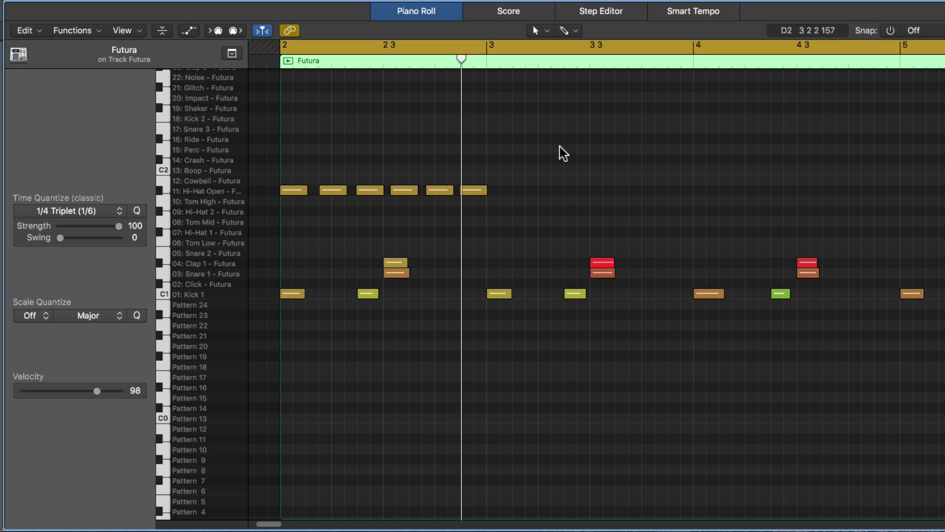
drag(569, 140, 260, 211)
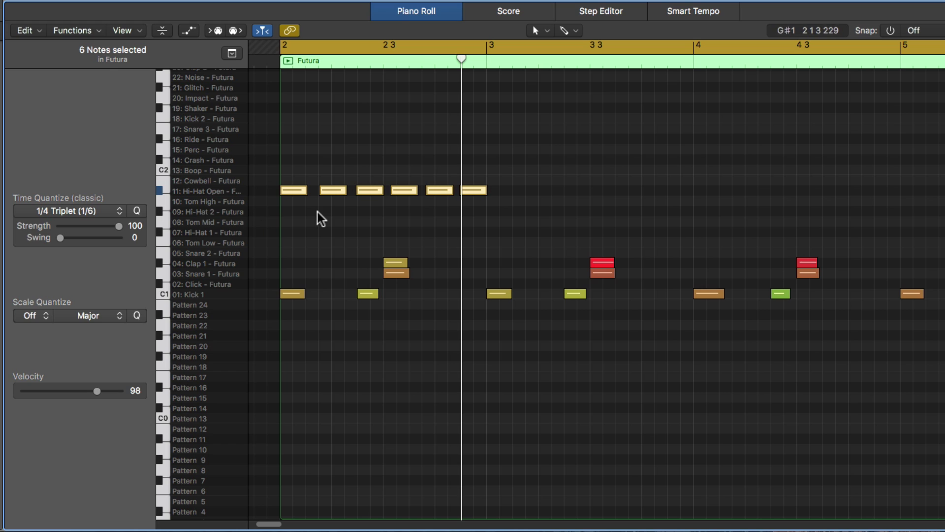
Quantize the six hi-hats to the triplet grid, repeat them into bar 3, and move all twelve to Hi-Hat 1
key(q)
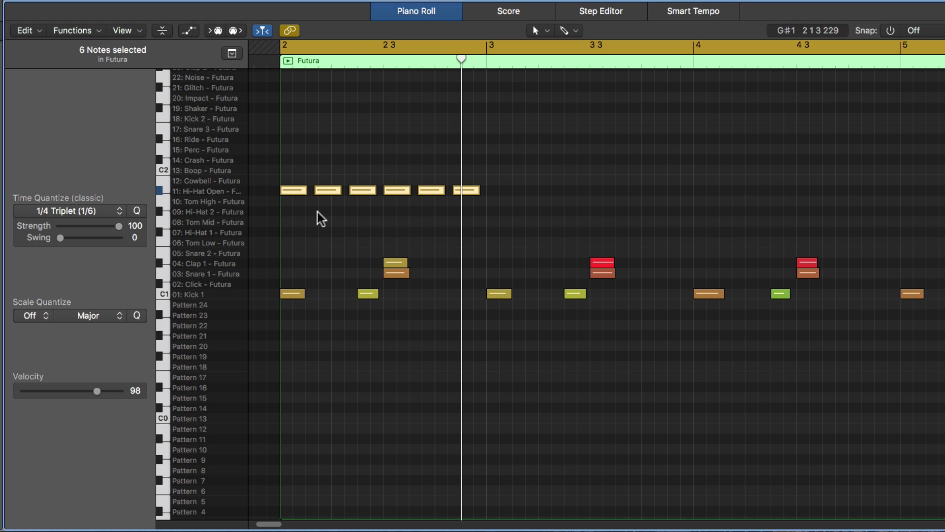
key(super+z)
key(q)
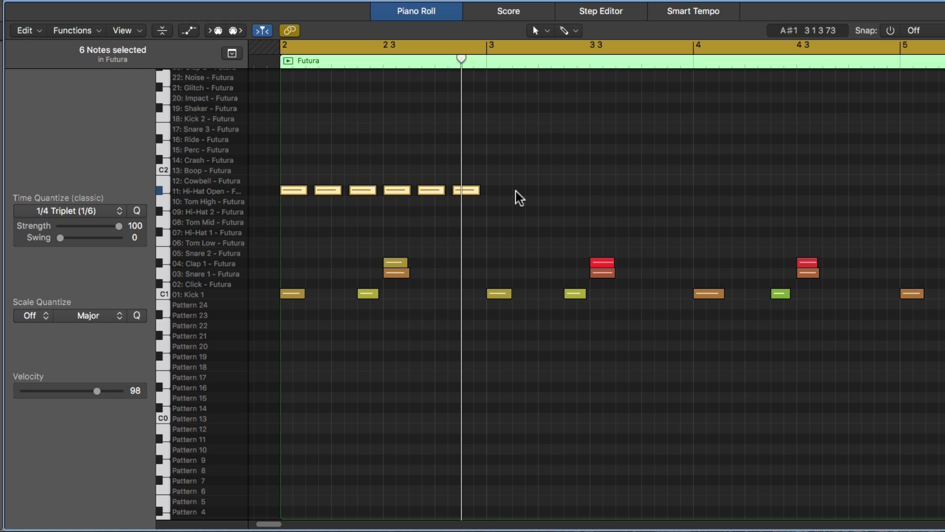
key(super+r)
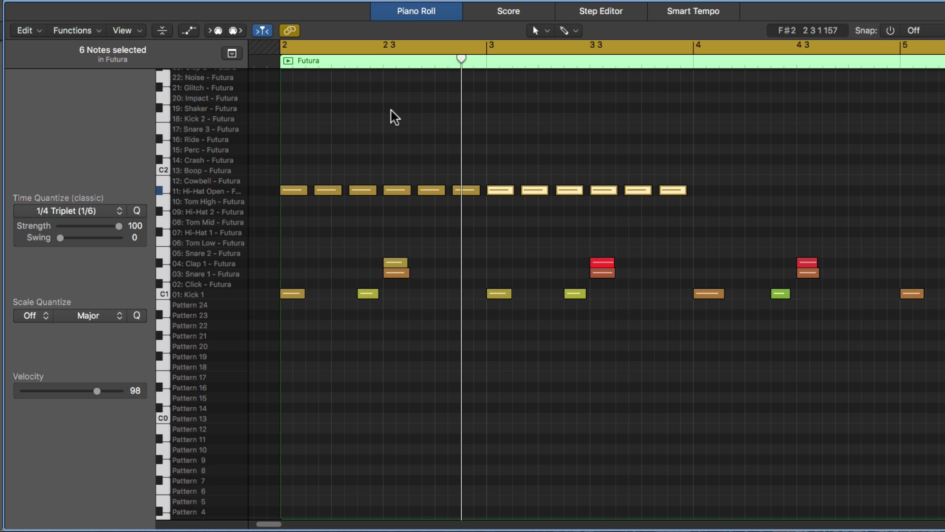
key(space)
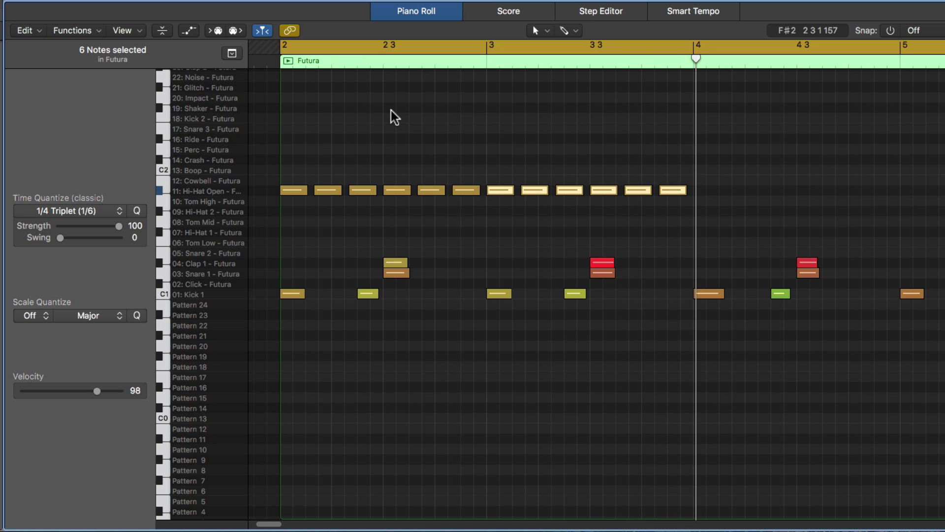
drag(743, 149, 300, 203)
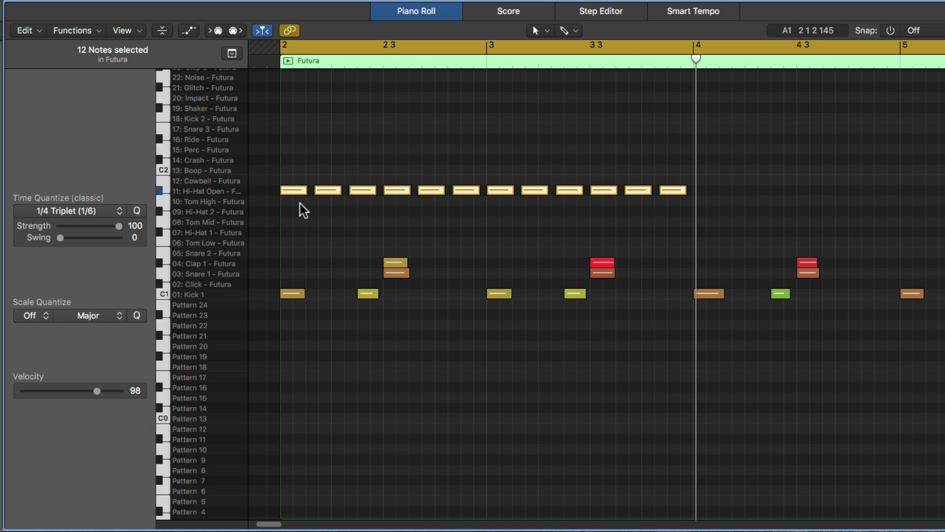
key(alt+Down)
key(alt+Down)
key(alt+Down)
key(alt+Down)
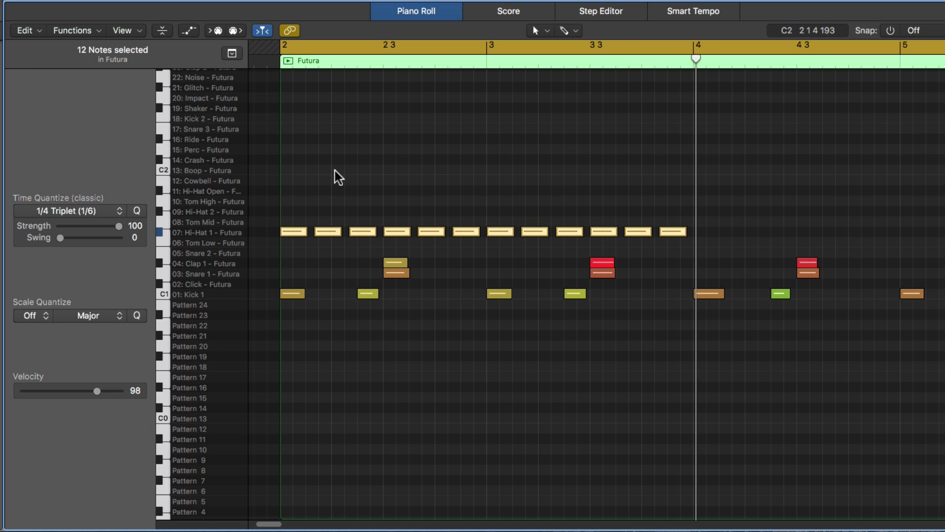
Play the beat, undo the Hi-Hat 1 move and repeat, and delete all but the first Hi-Hat Open note
click(337, 170)
key(space)
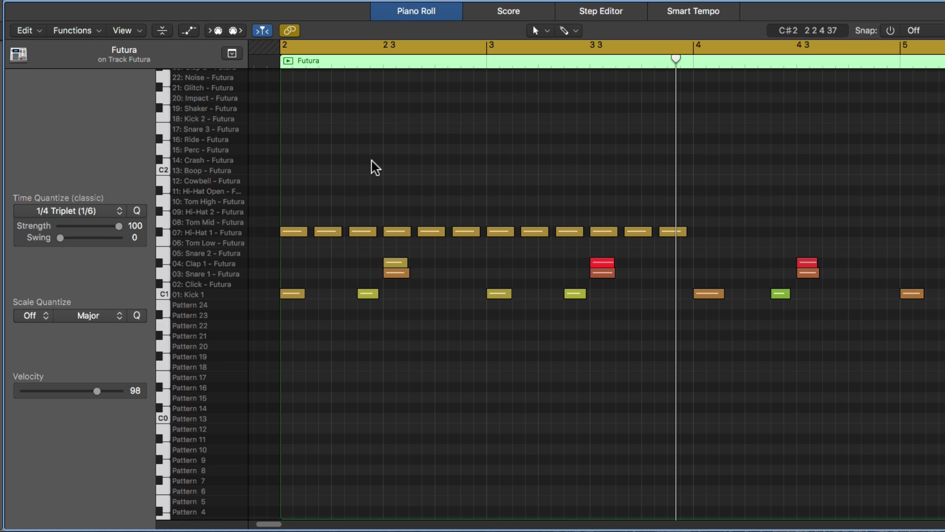
key(alt+Up)
key(alt+Up)
key(alt+Up)
key(alt+Up)
key(super+z)
click(514, 160)
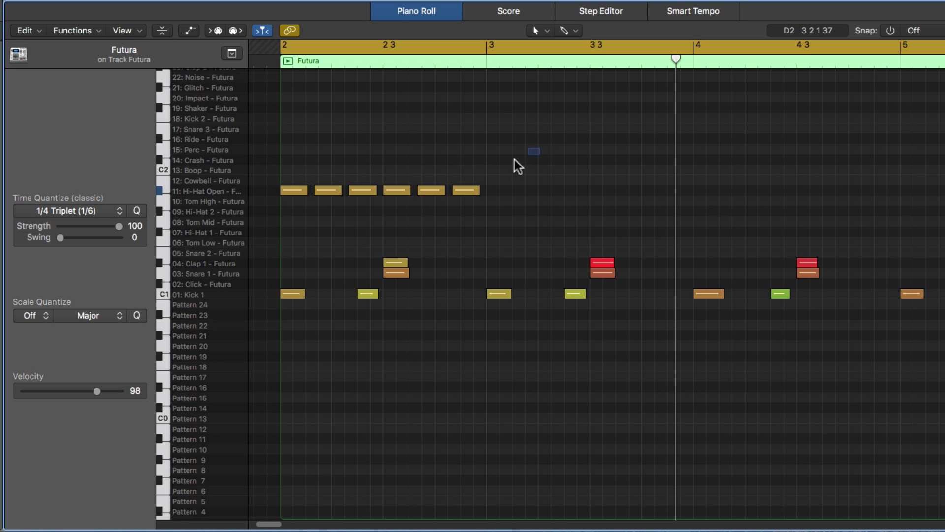
drag(540, 148, 294, 193)
key(Delete)
click(105, 211)
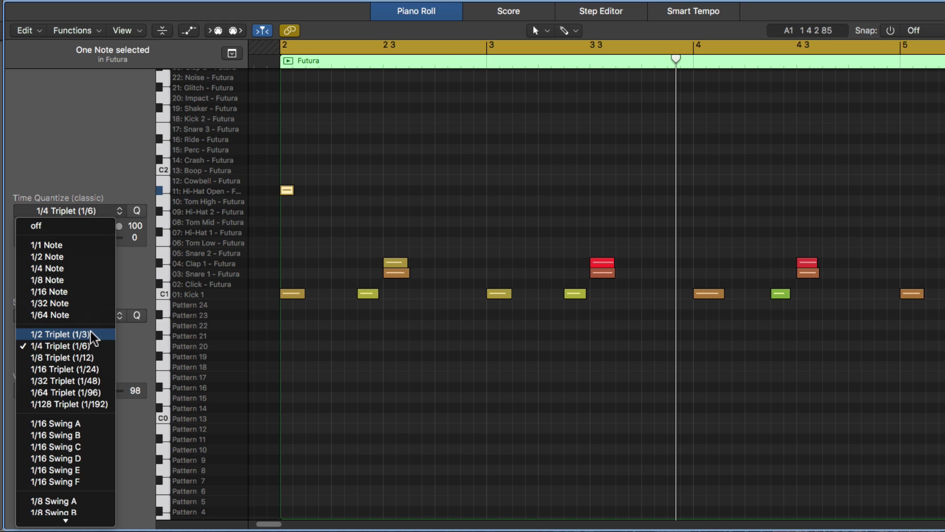
Set Time Quantize to 1/8 Triplet, shorten the first hi-hat, and pencil five more after it
click(99, 358)
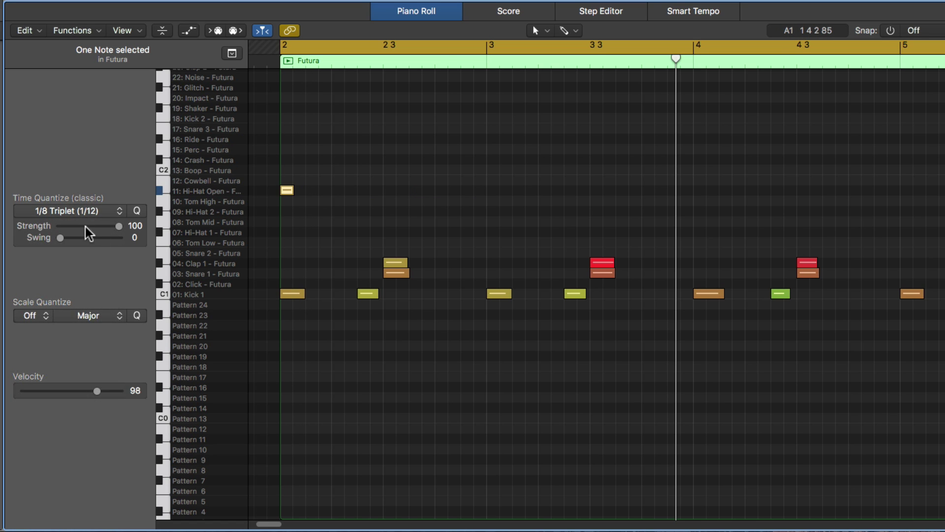
drag(293, 191, 289, 191)
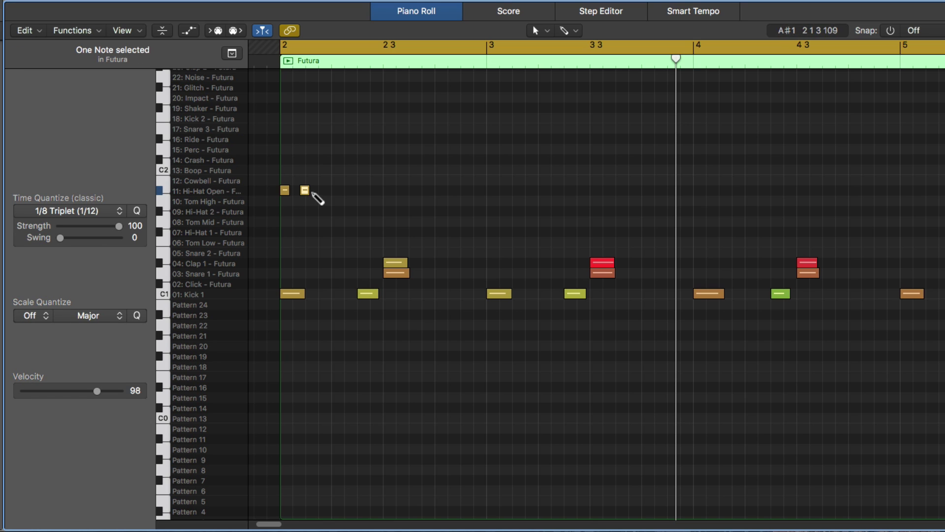
click(319, 190)
click(340, 190)
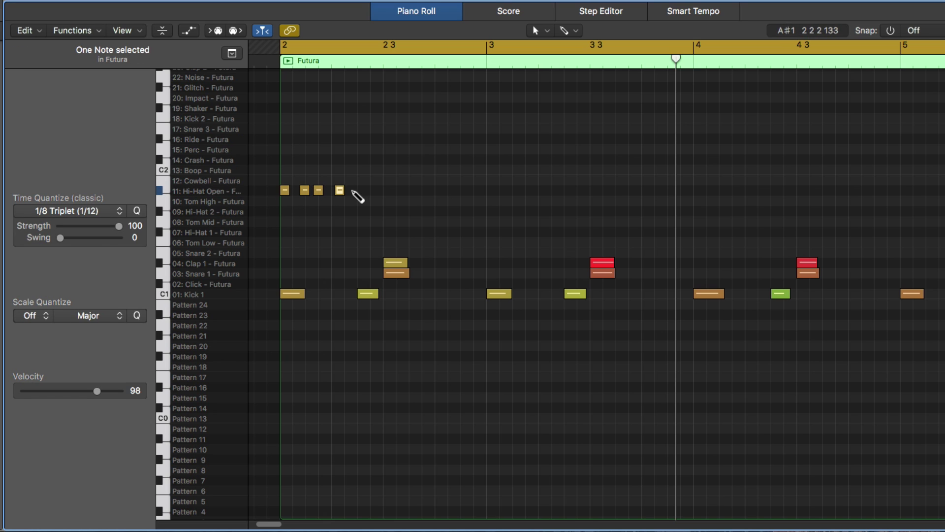
click(356, 191)
click(375, 190)
click(392, 190)
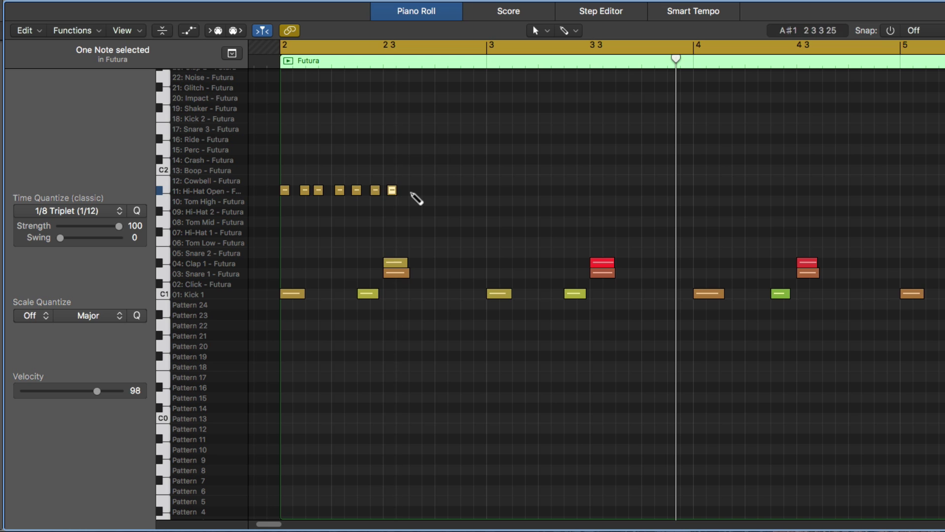
Pencil the remaining Hi-Hat Open notes to fill bar 2 and select all twelve
click(916, 30)
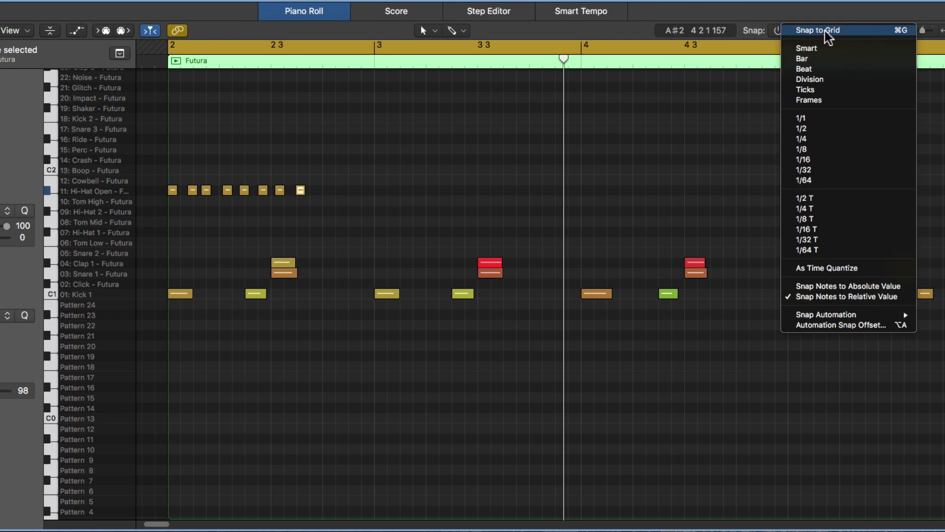
click(354, 175)
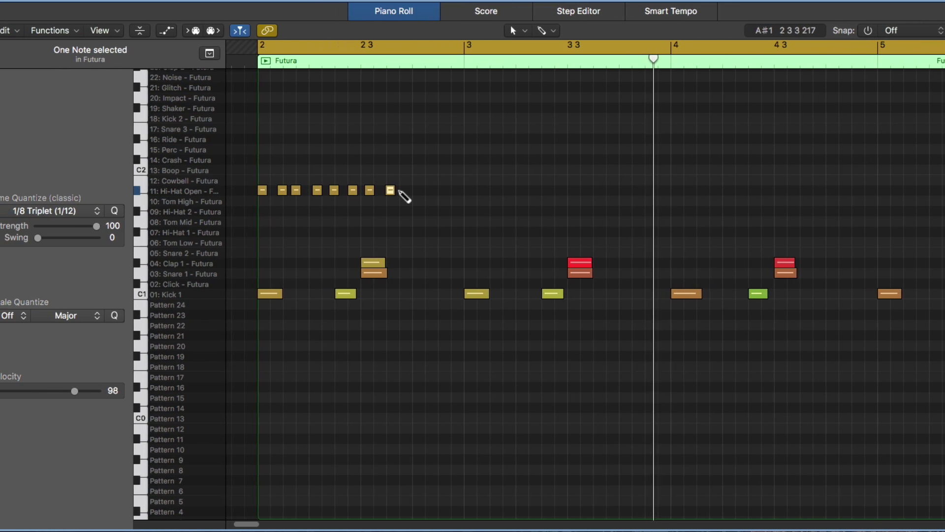
click(314, 191)
click(444, 191)
click(462, 190)
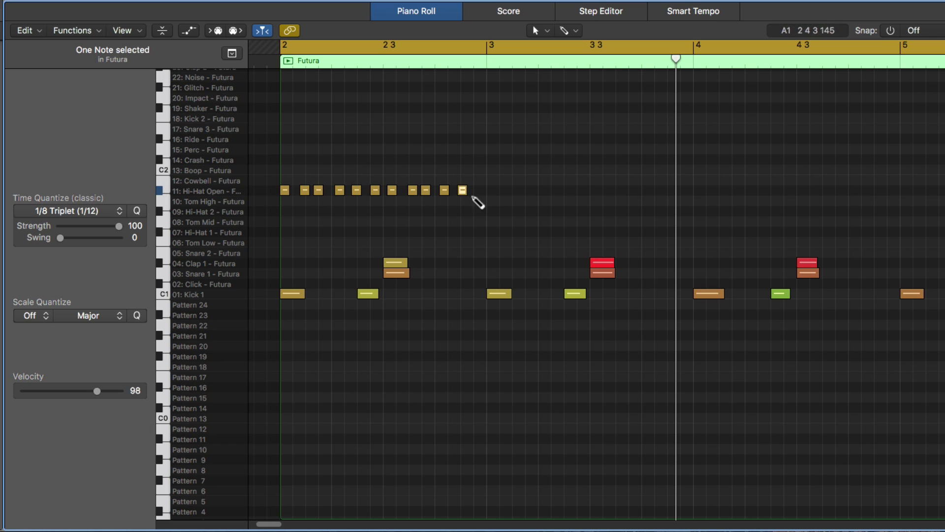
click(481, 191)
drag(511, 169, 283, 205)
Quantize the twelve hi-hats to 1/8 Triplet and move them down to Hi-Hat 1
click(137, 212)
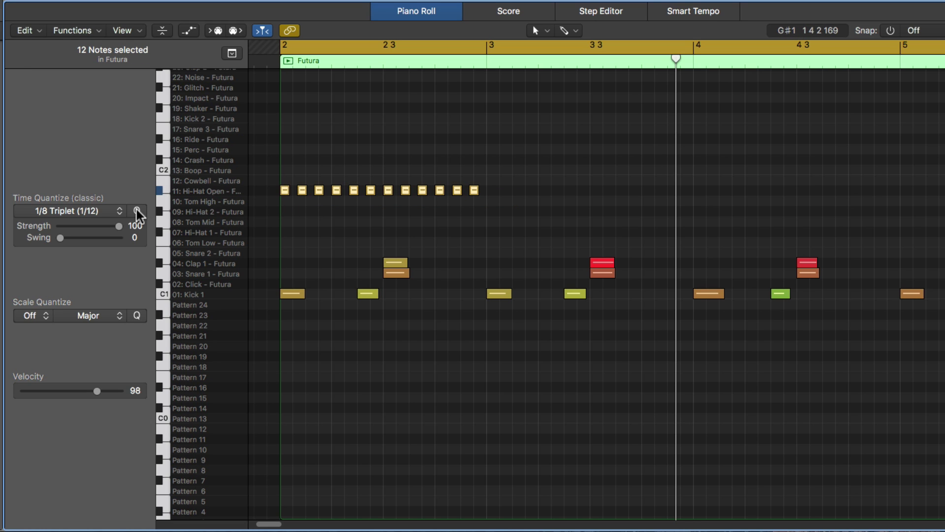
key(super+z)
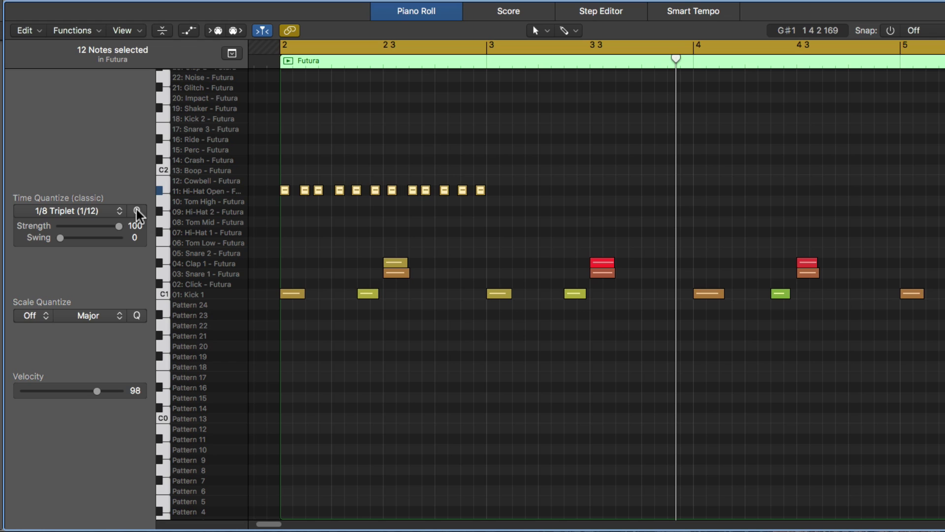
click(137, 211)
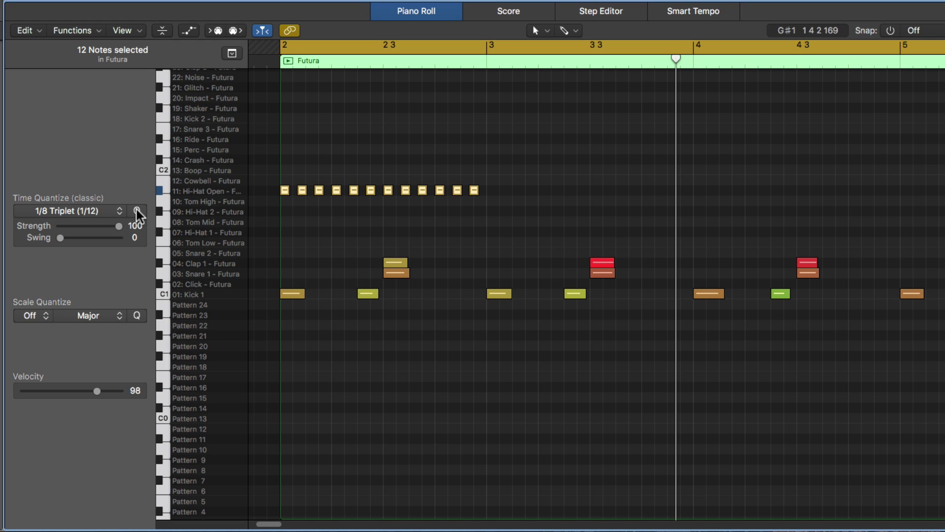
drag(490, 147, 286, 215)
key(alt+Down)
key(alt+Down)
key(alt+Down)
key(alt+Down)
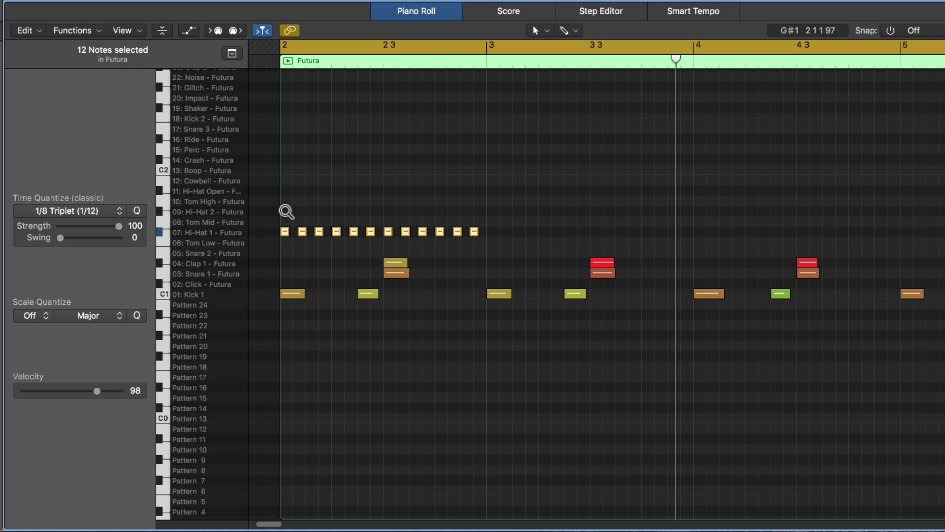
Repeat the triplet hi-hat pattern into bar 3, play it back, and select the bar 2.3 kick
key(super+r)
key(space)
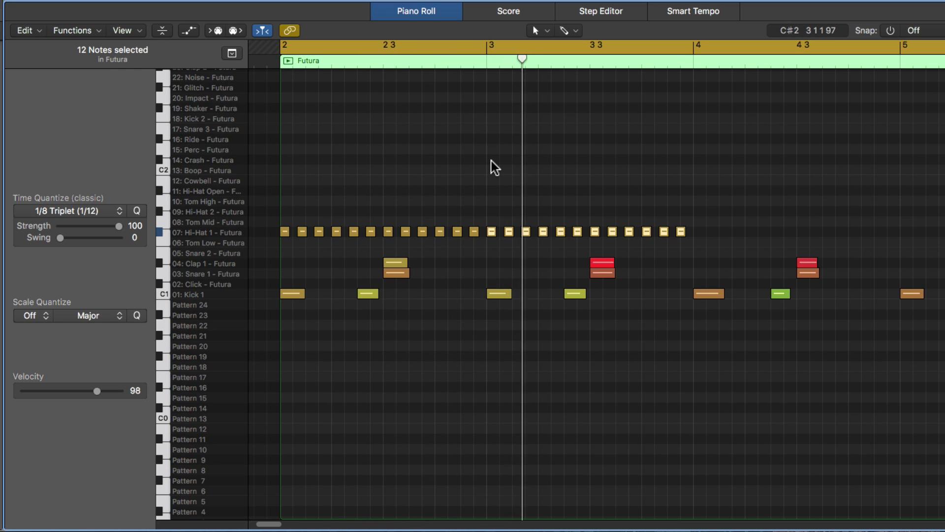
key(space)
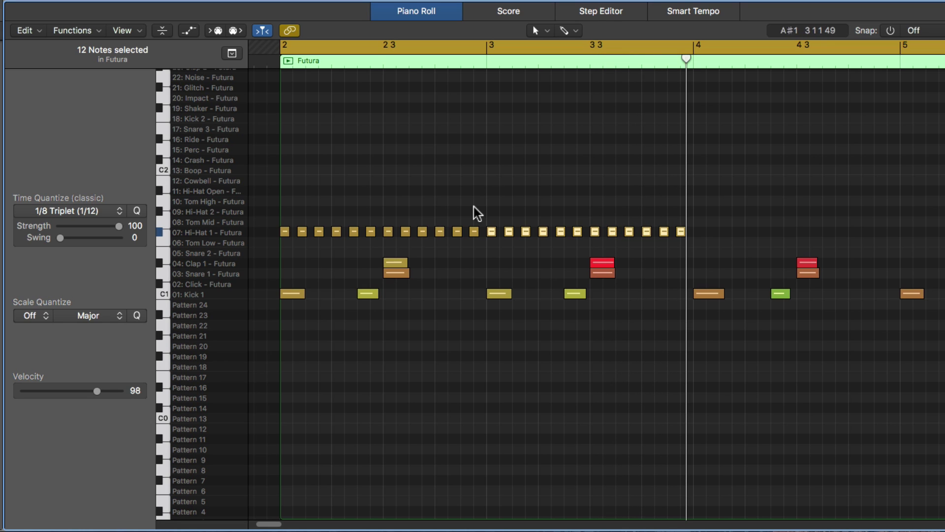
click(475, 212)
click(368, 293)
drag(543, 270, 589, 298)
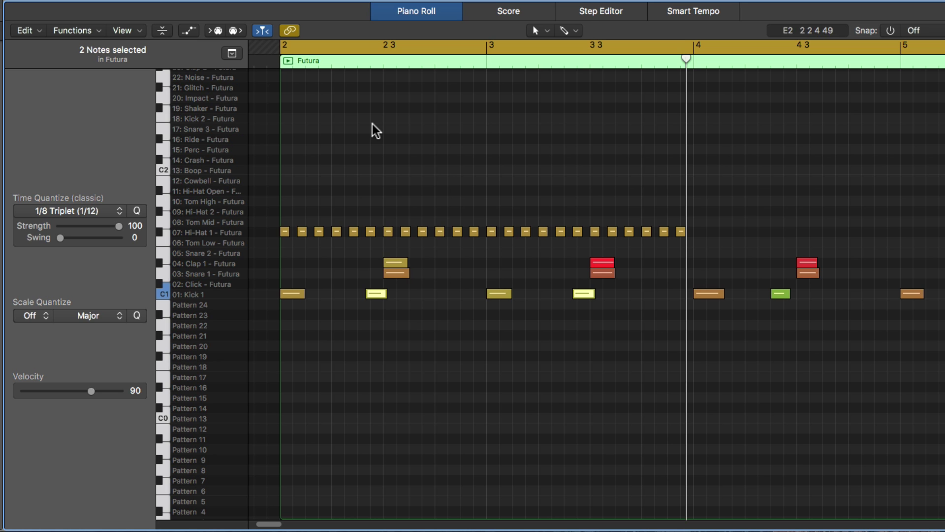
key(space)
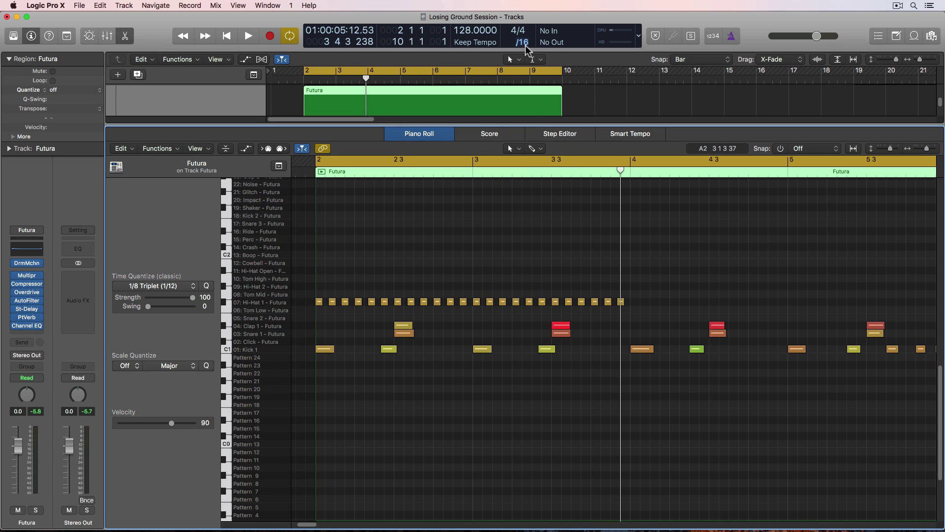
Set the project division to /12 and make notes snap to Division
click(526, 46)
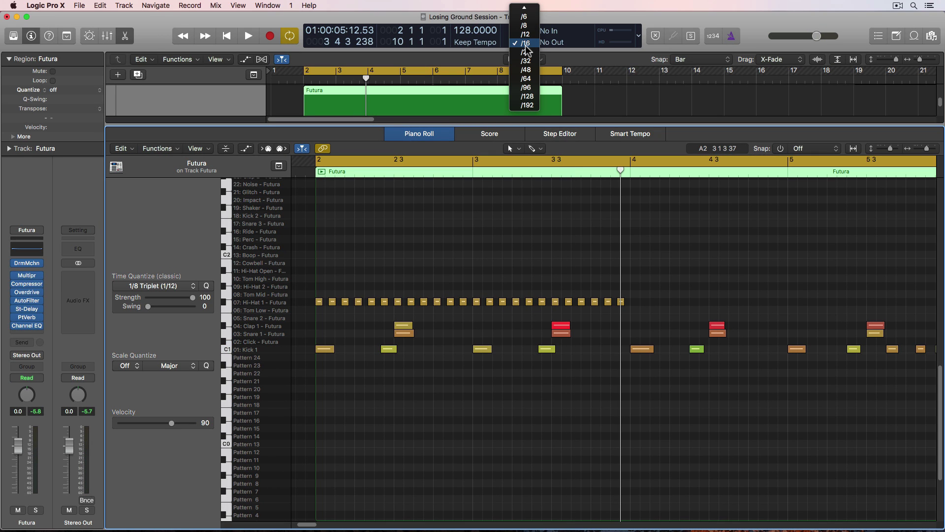
click(526, 34)
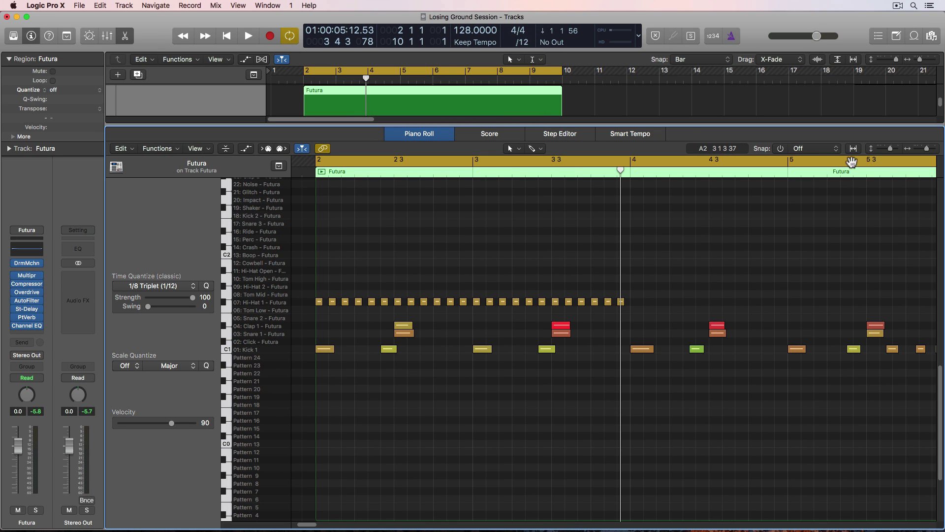
click(817, 155)
click(820, 184)
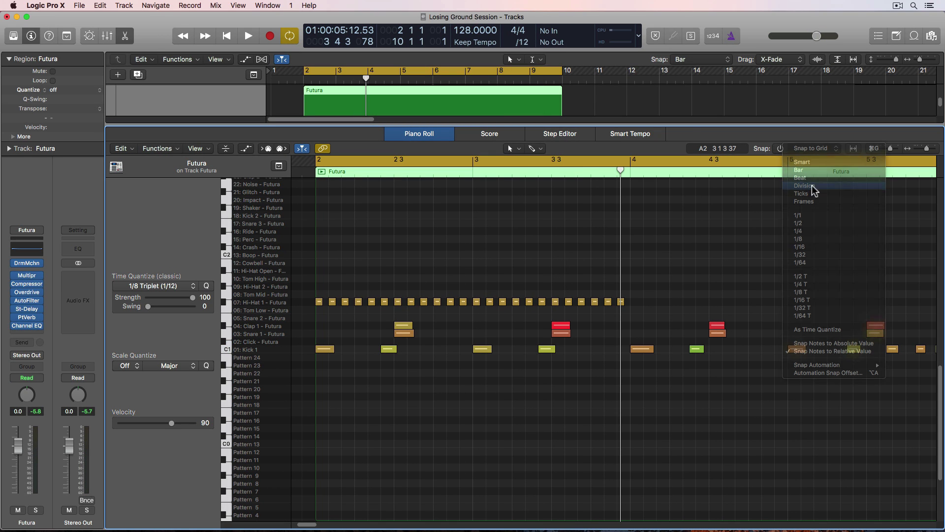
Pencil six extra Kick 1 notes beside existing kicks in bars 2 and 3
super+click(357, 372)
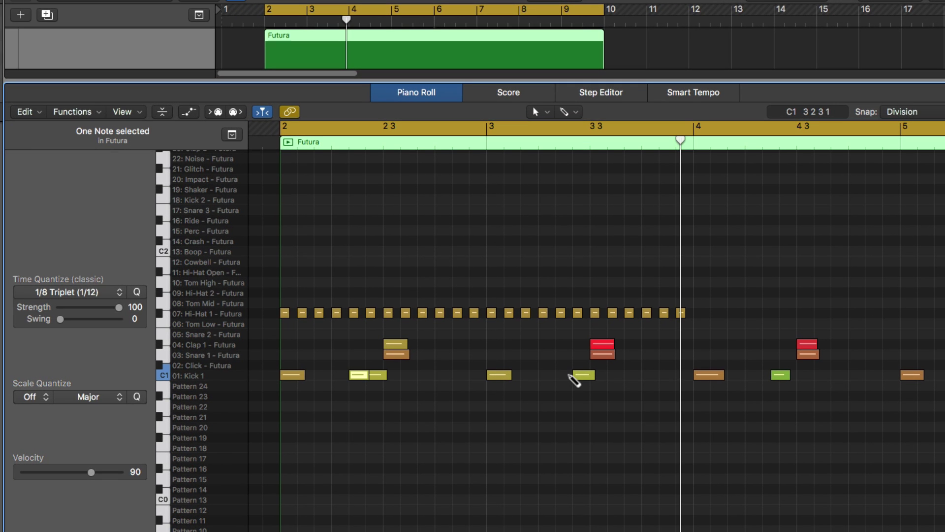
super+click(562, 372)
super+click(473, 375)
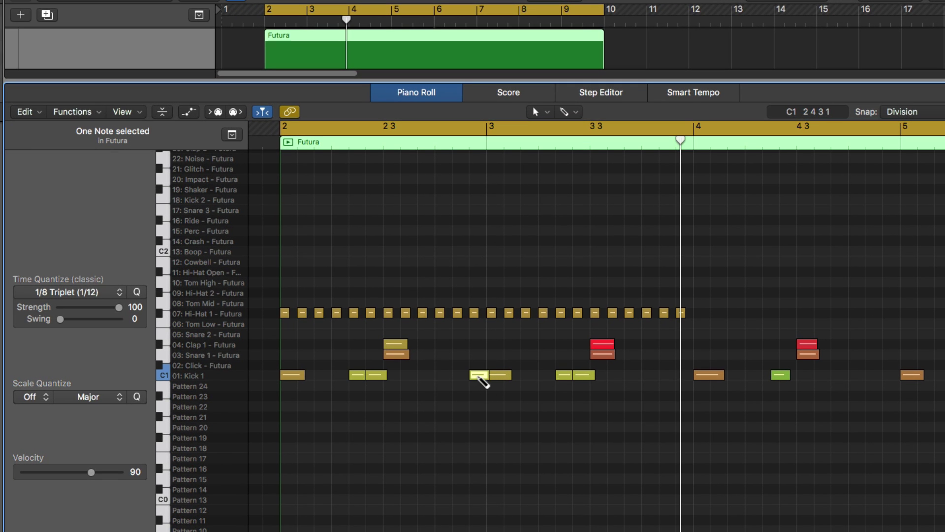
super+click(441, 376)
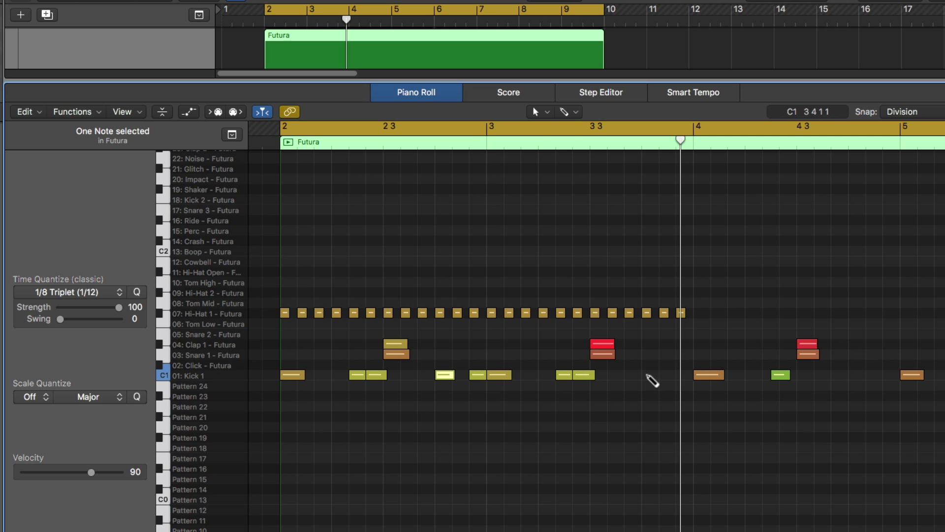
super+click(649, 375)
super+click(682, 375)
Play back the beat with the doubled kick pattern
key(space)
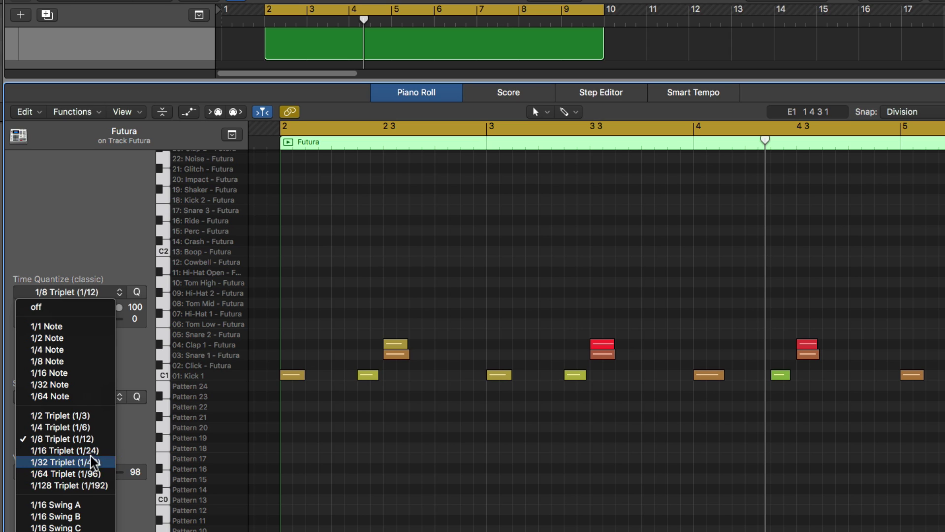
Switch to the Brush Tool and set Time Quantize to 1/8 Note
click(359, 264)
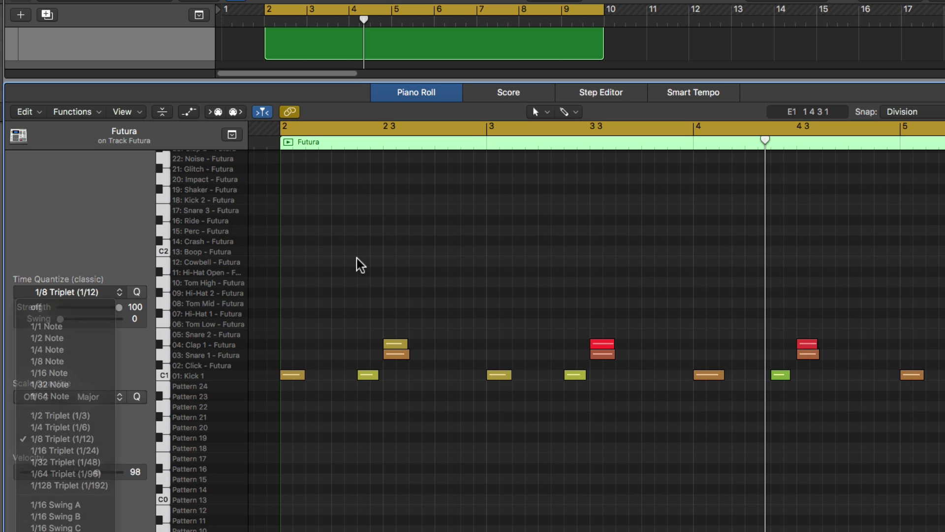
click(568, 112)
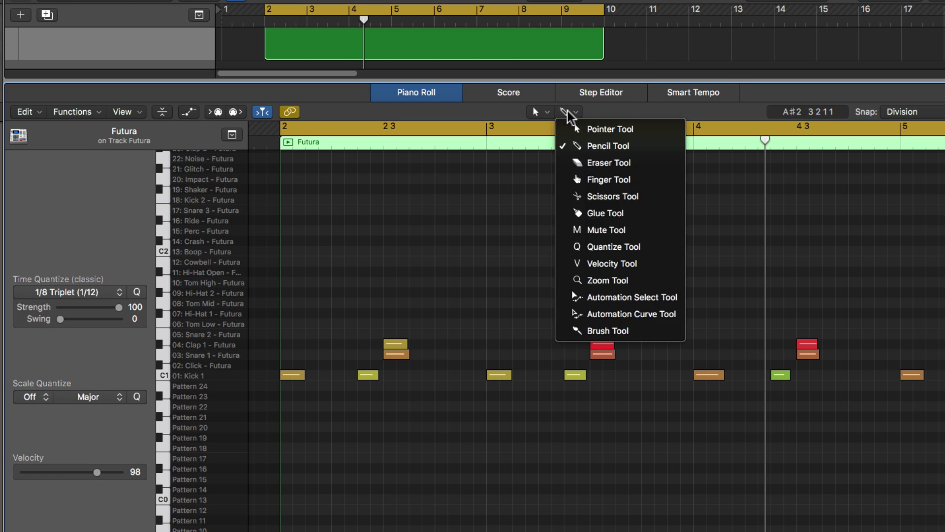
click(622, 331)
click(107, 296)
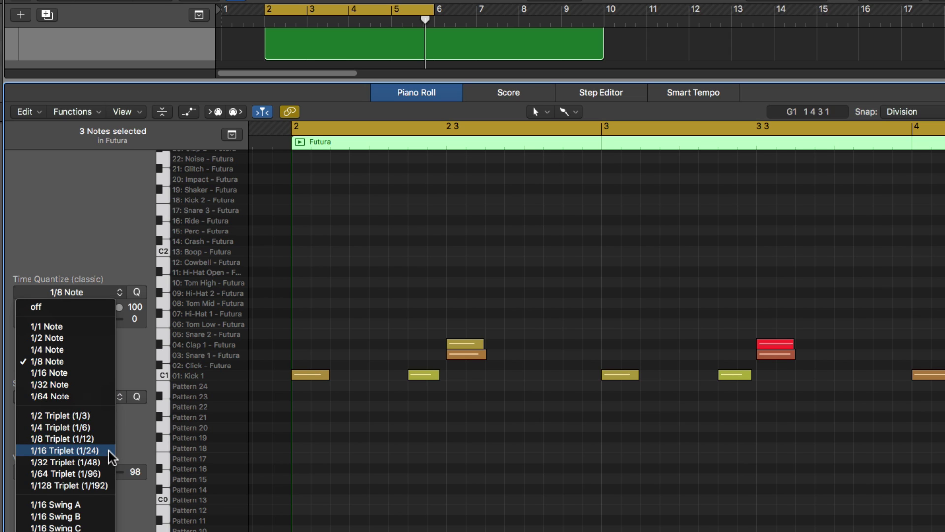
click(99, 363)
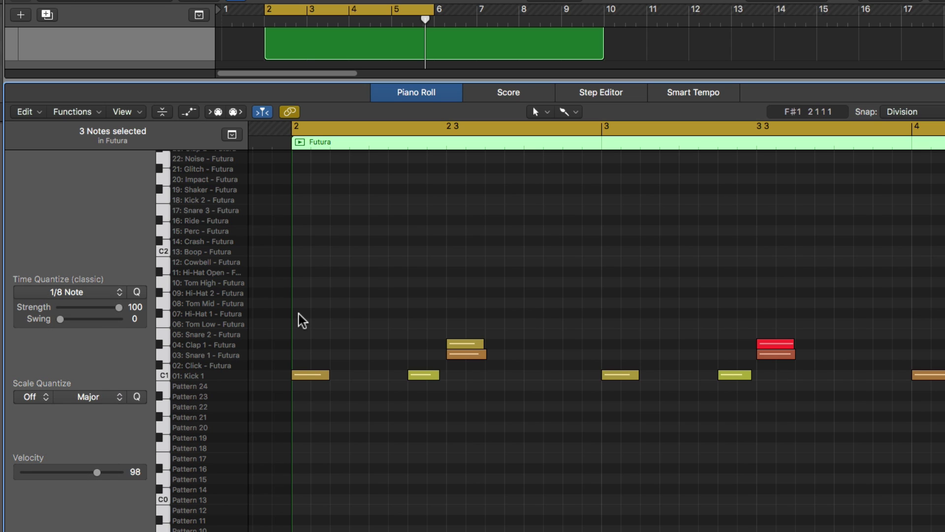
Brush Hi-Hat 1 notes across bar 2, adding three 1/16-triplet and three eighth-note hits
mouse_move(301, 320)
mouse_down()
mouse_move(383, 321)
mouse_move(345, 319)
mouse_up()
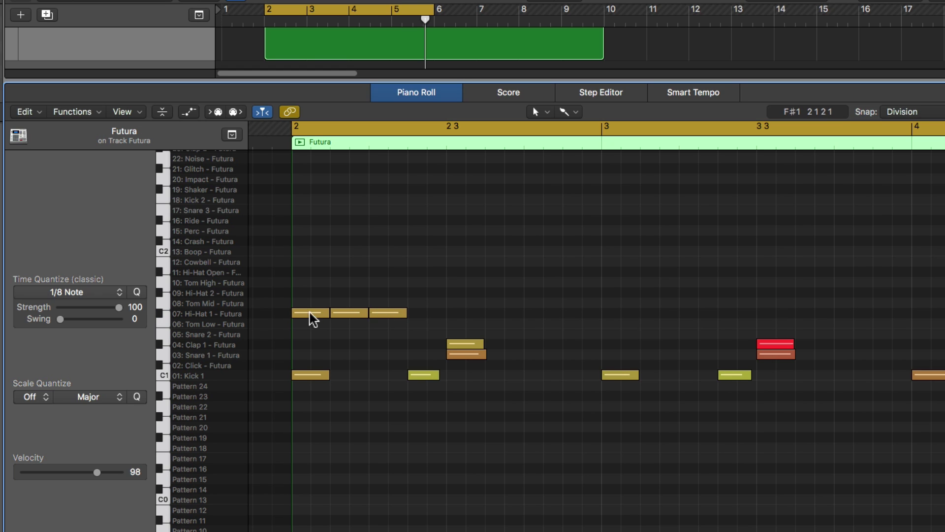
click(120, 293)
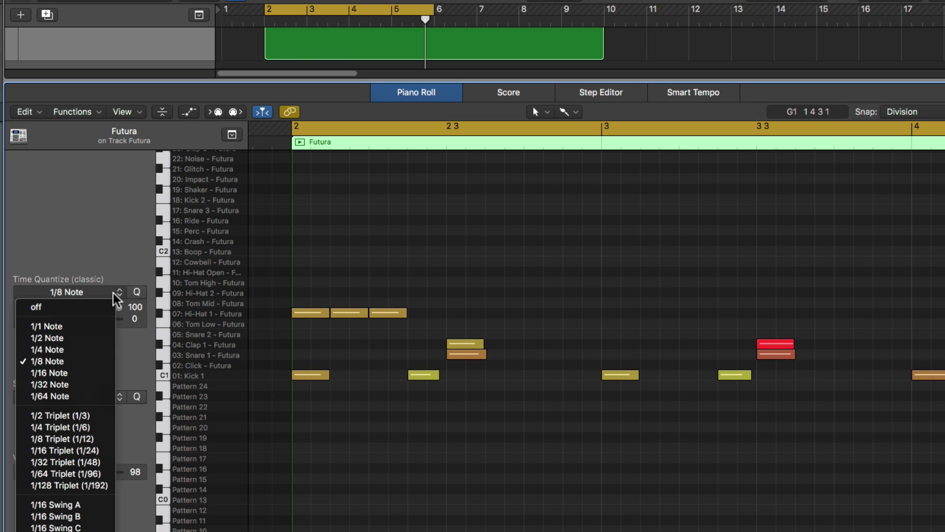
click(104, 455)
drag(414, 314, 446, 319)
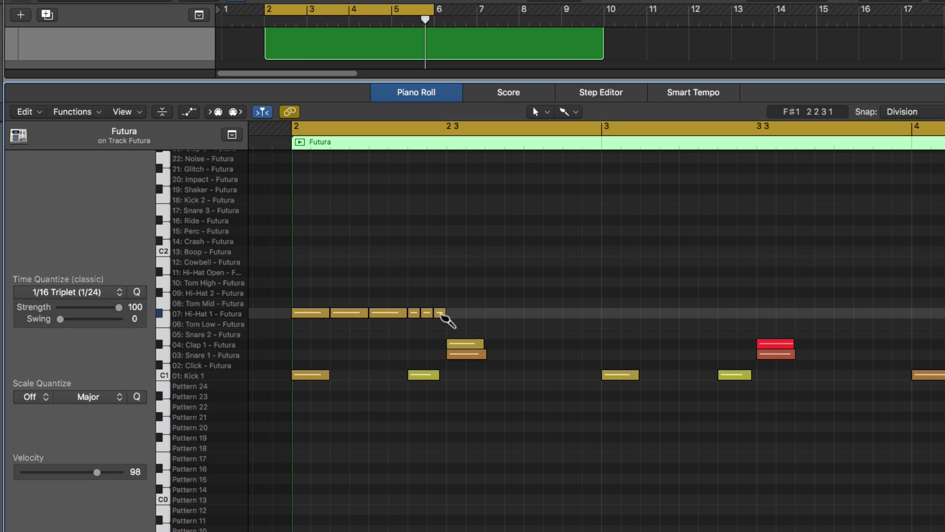
click(118, 293)
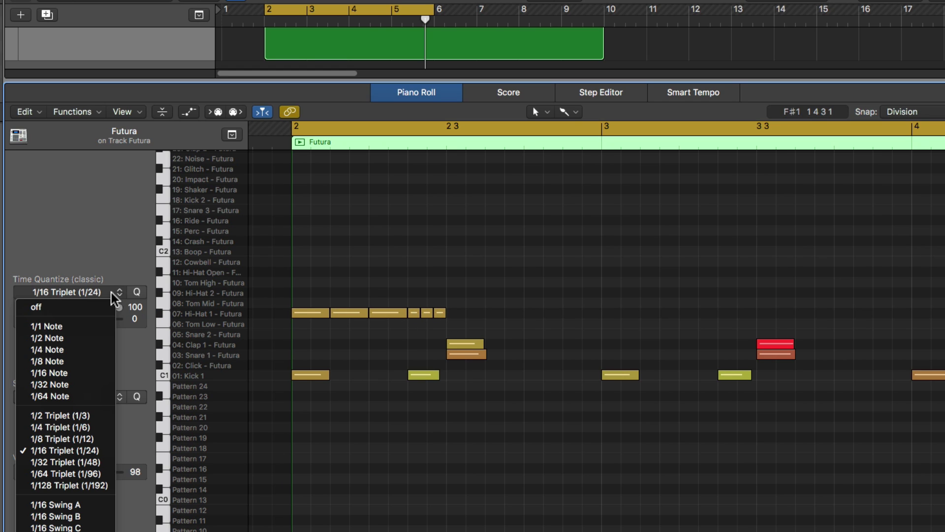
click(84, 362)
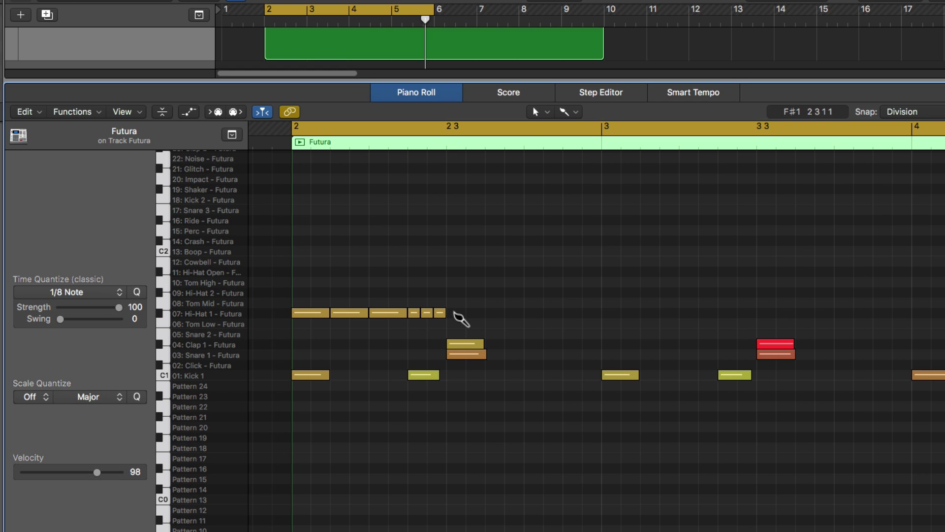
drag(461, 320, 564, 319)
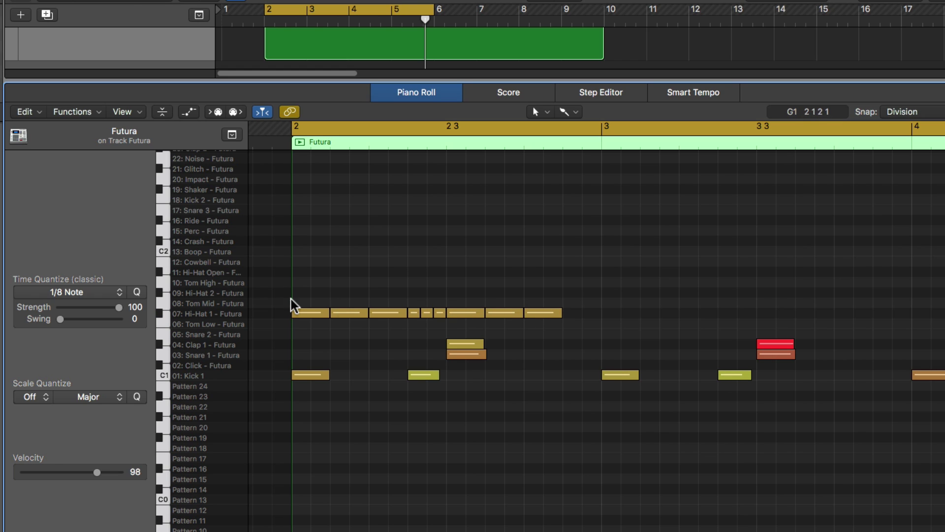
Add two sixteenth hi-hats, one eighth-note hit, and a three-note 1/16-triplet roll
click(110, 296)
click(97, 377)
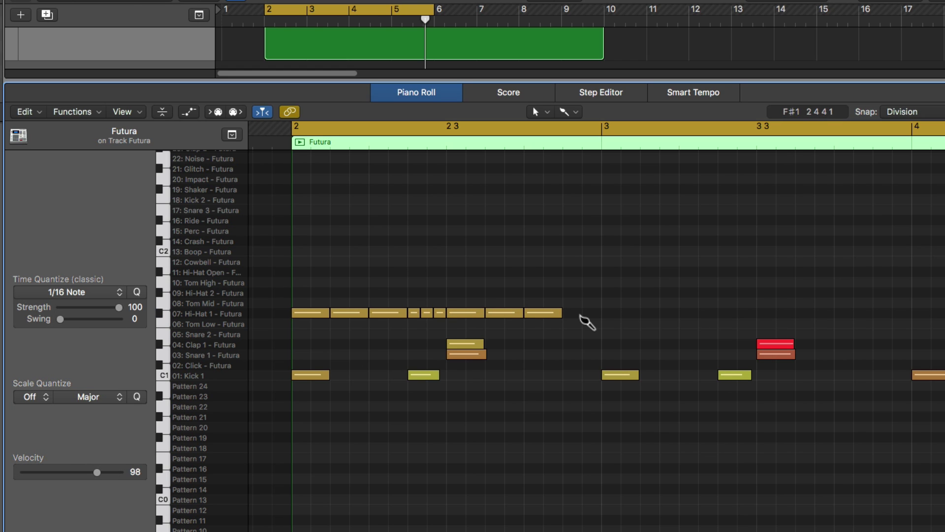
drag(581, 317, 596, 319)
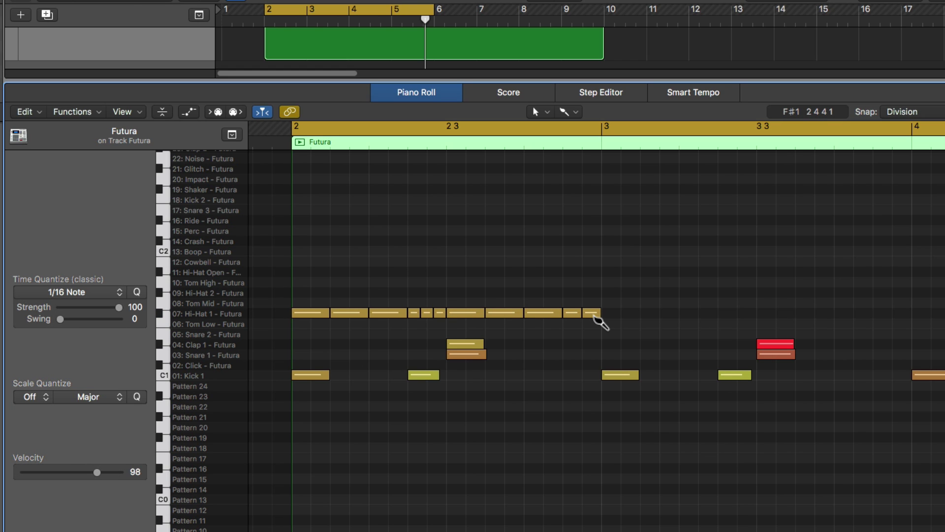
click(116, 292)
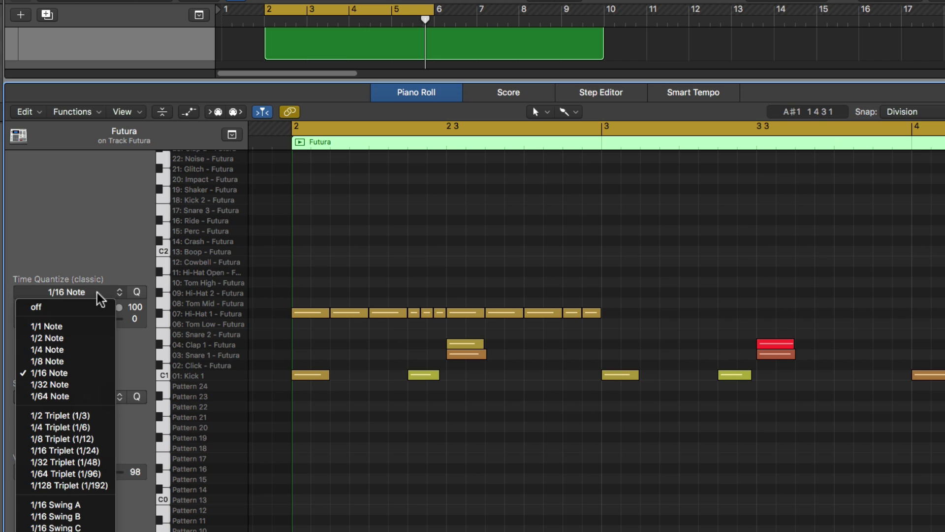
click(87, 362)
click(615, 314)
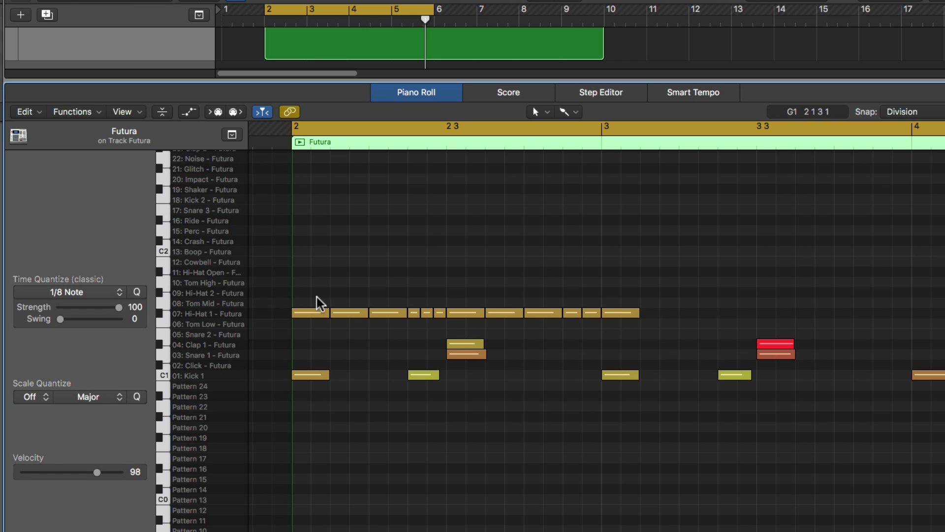
click(122, 293)
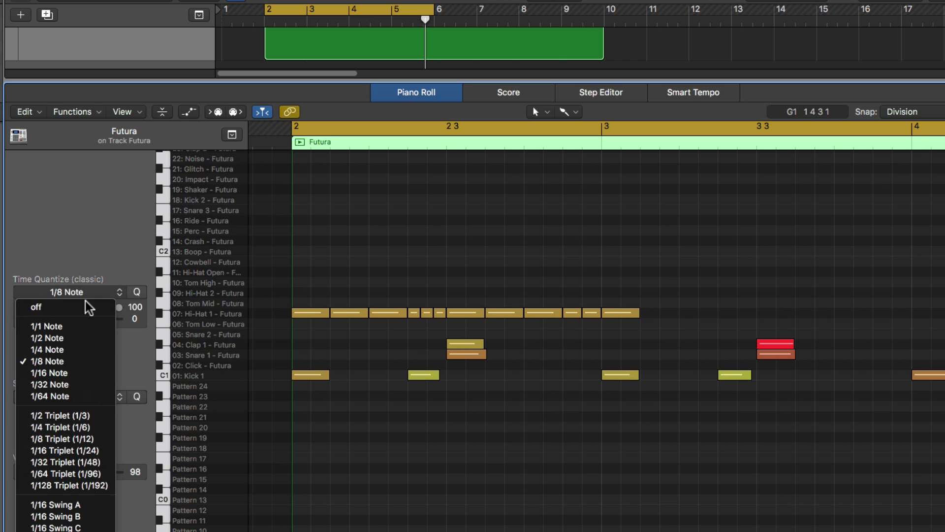
click(108, 451)
drag(647, 315, 677, 325)
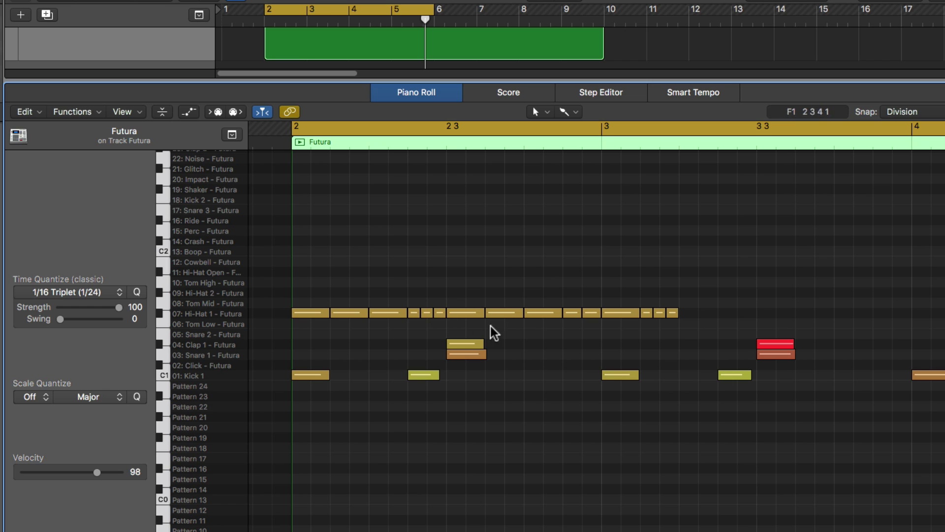
Set the grid to 1/16 and replace the three opening hi-hats with three short new ones
scroll(408, 332, right, 3)
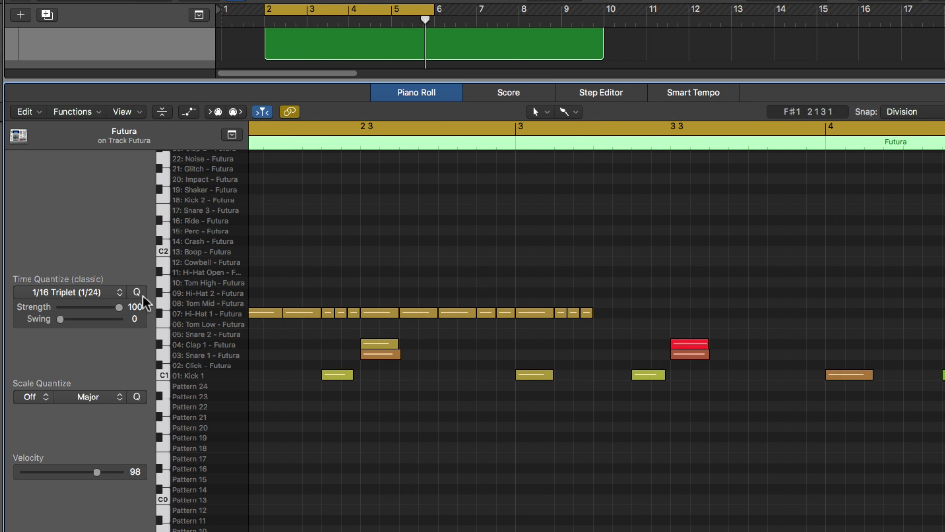
click(51, 294)
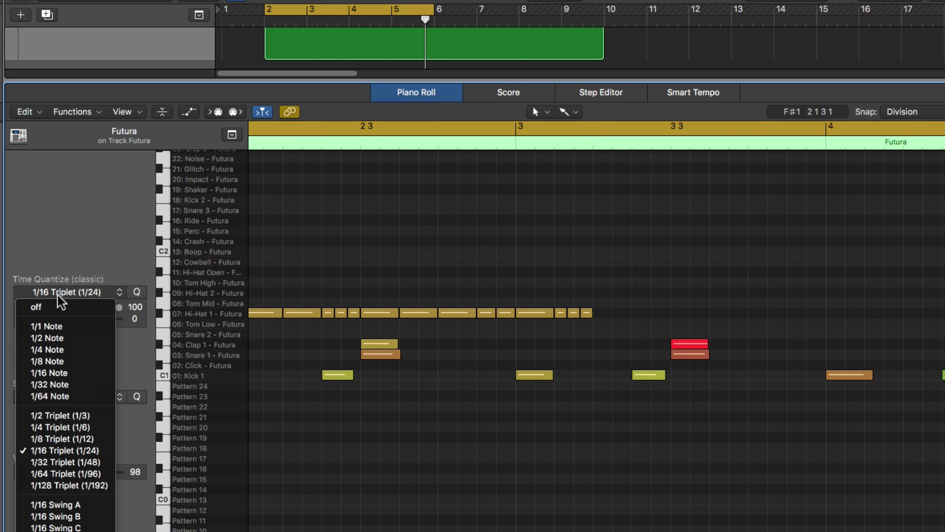
click(78, 374)
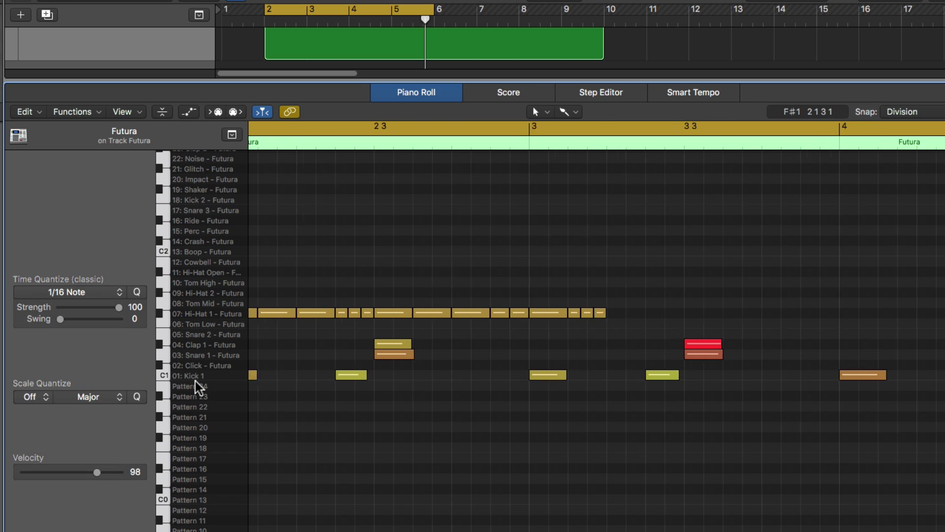
scroll(296, 316, left, 3)
drag(303, 292, 386, 338)
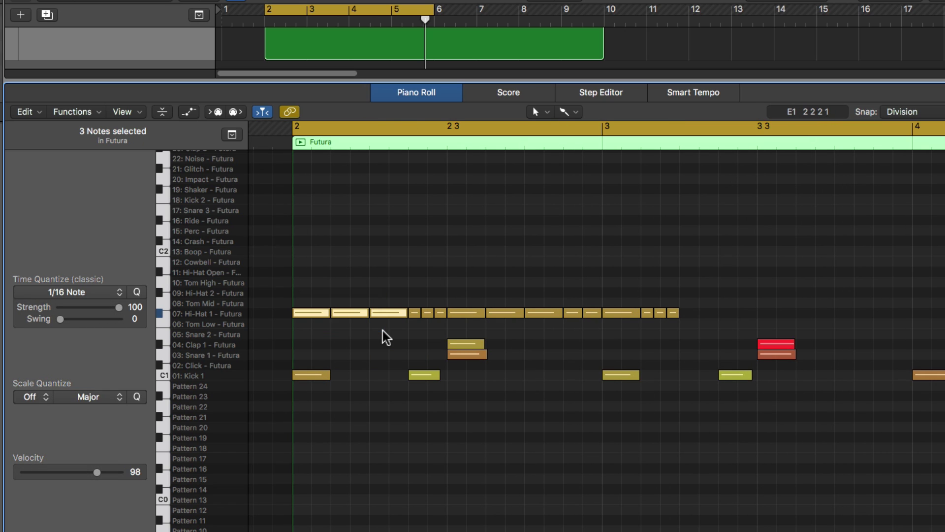
key(Delete)
super+click(301, 313)
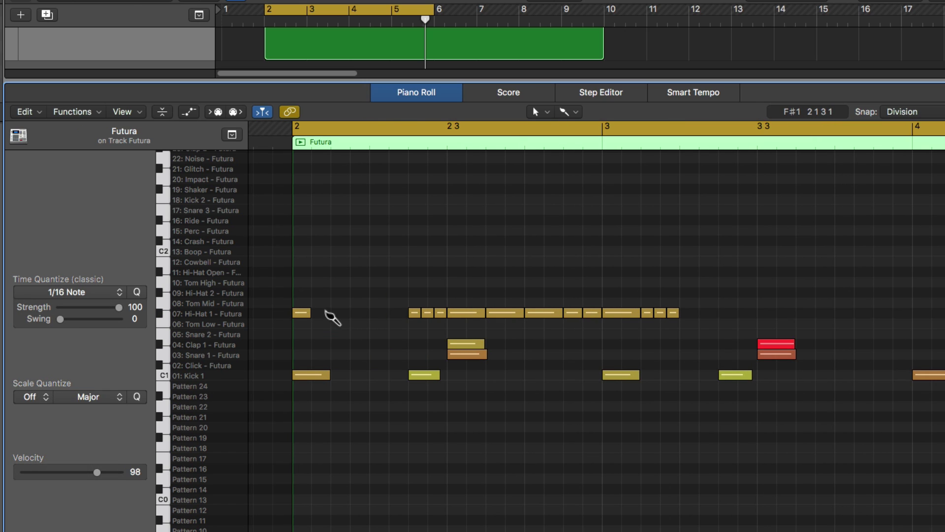
super+click(336, 312)
click(381, 313)
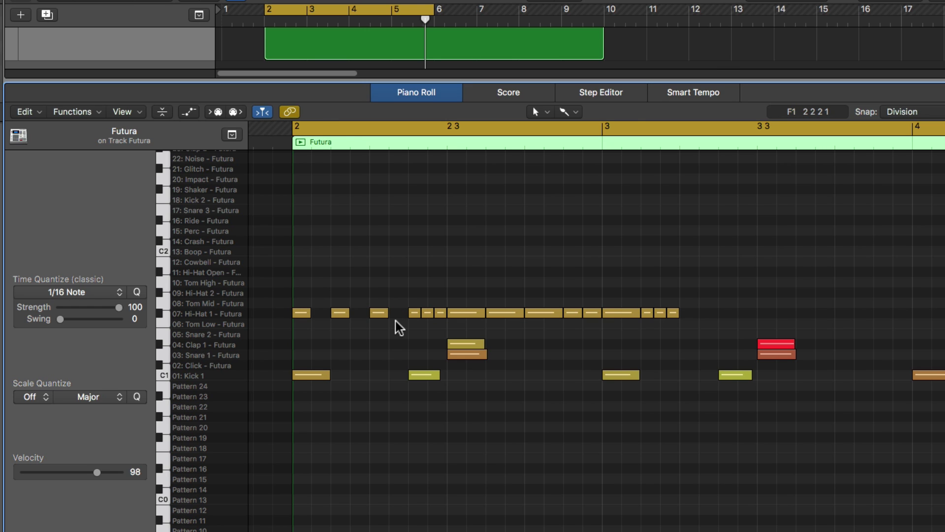
Rework the first three hi-hats on the 1/8 Note grid and review the rest of the row
drag(422, 254, 338, 337)
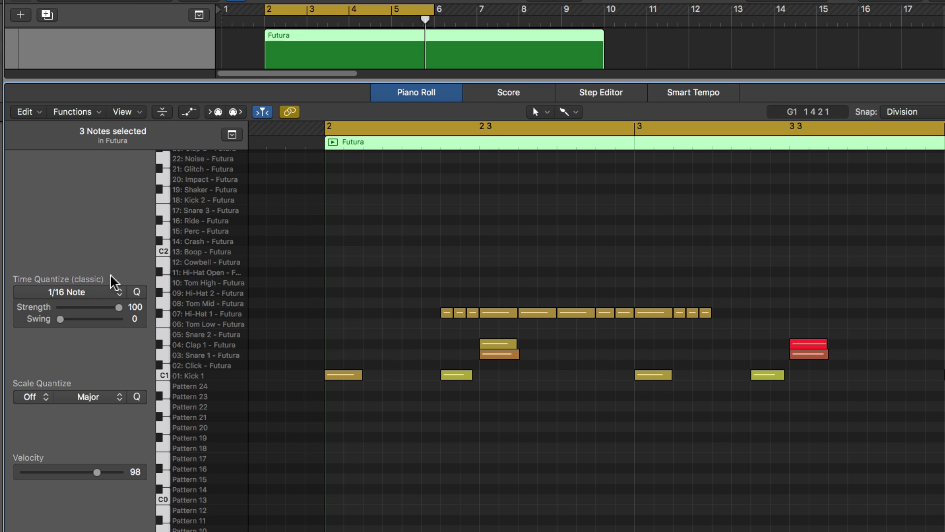
click(97, 292)
click(103, 360)
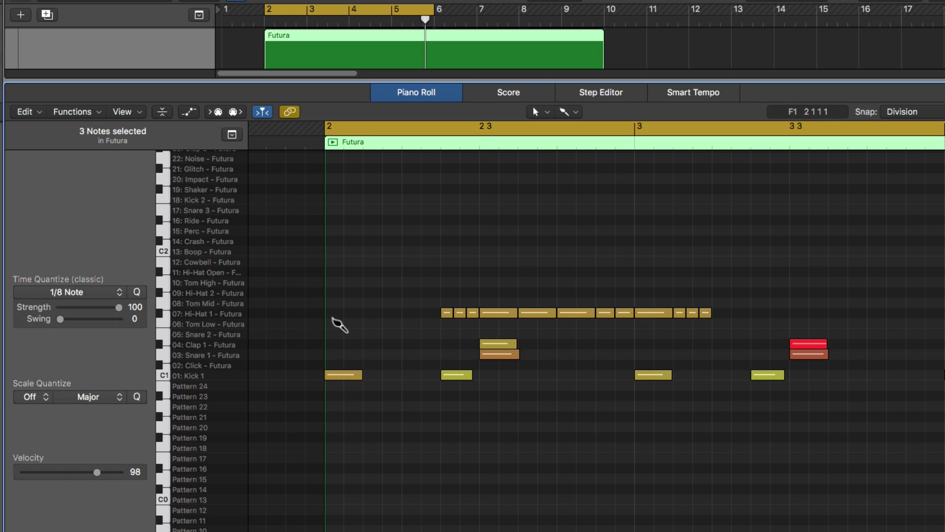
drag(333, 319, 436, 315)
click(458, 281)
scroll(463, 283, right, 3)
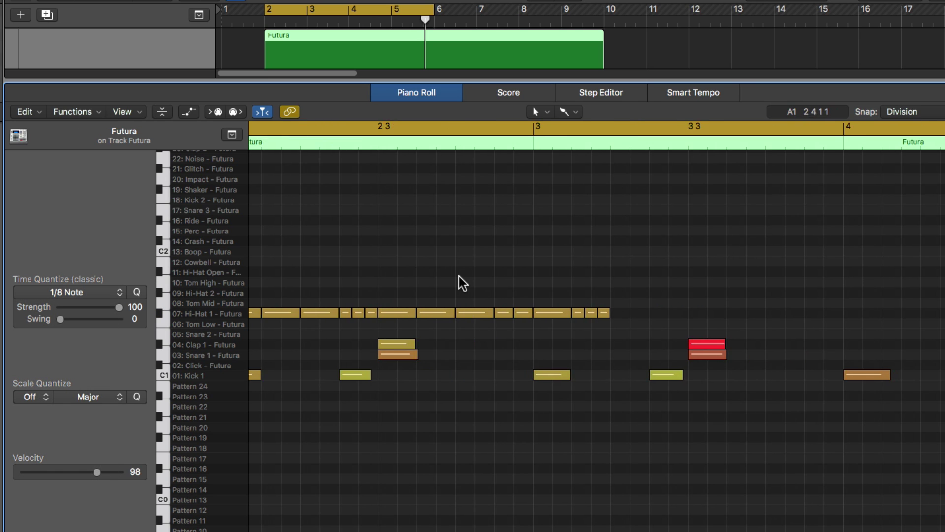
scroll(463, 283, right, 1)
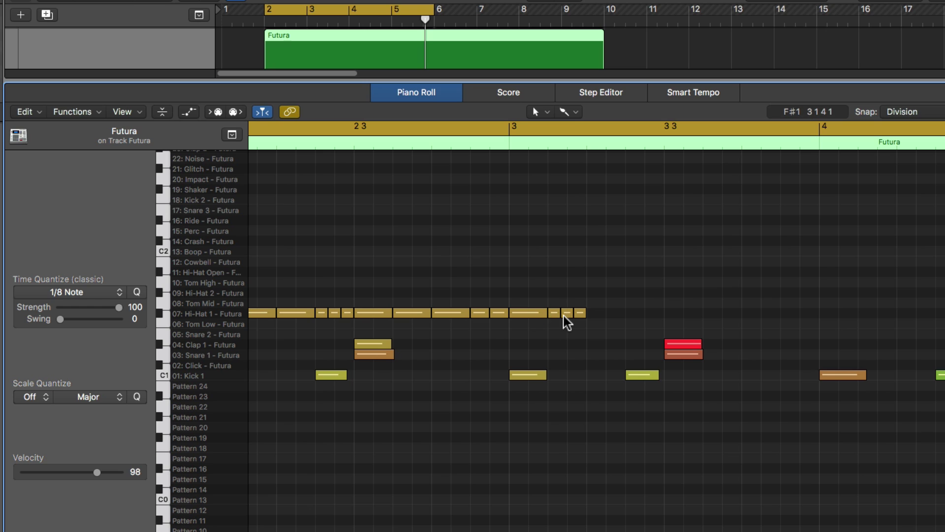
scroll(567, 325, right, 2)
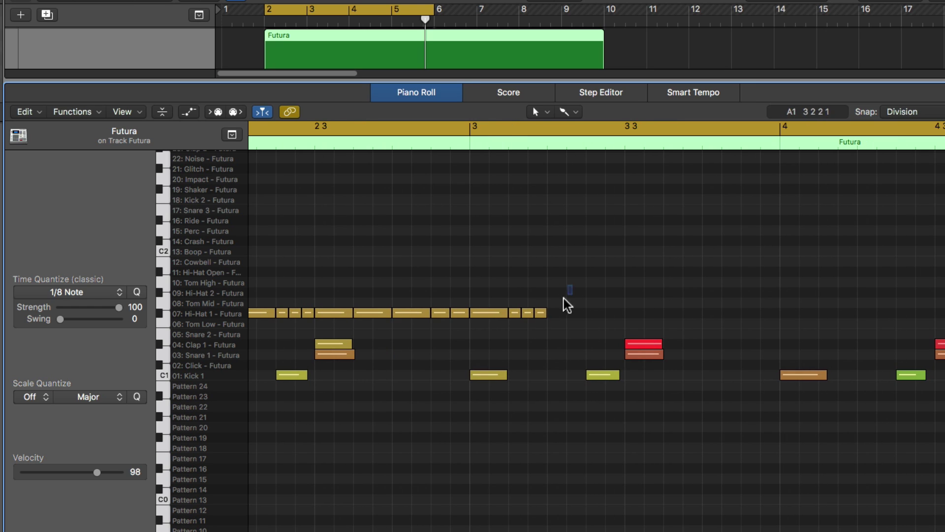
Copy the last four-note hi-hat roll later in bar 3 and fill the gap with two hits
drag(574, 286, 499, 321)
drag(491, 266, 566, 320)
drag(566, 271, 724, 323)
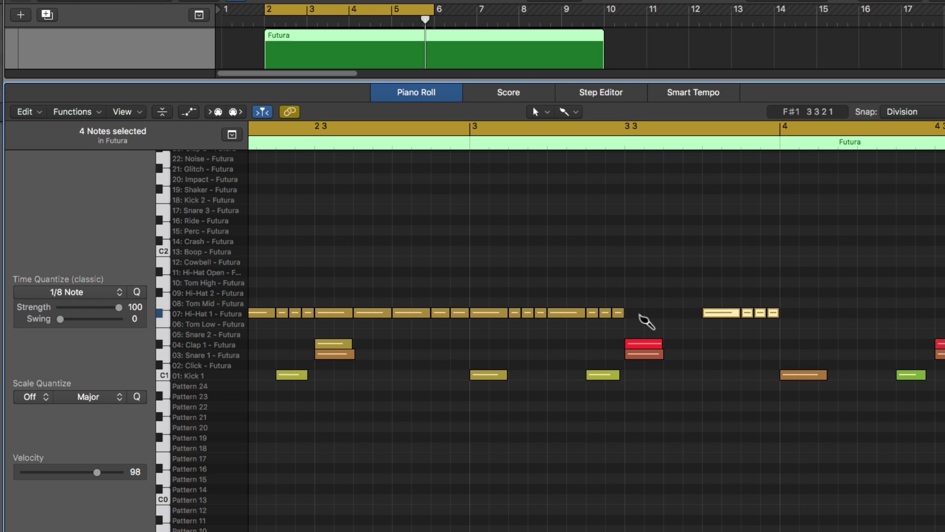
click(640, 313)
click(677, 313)
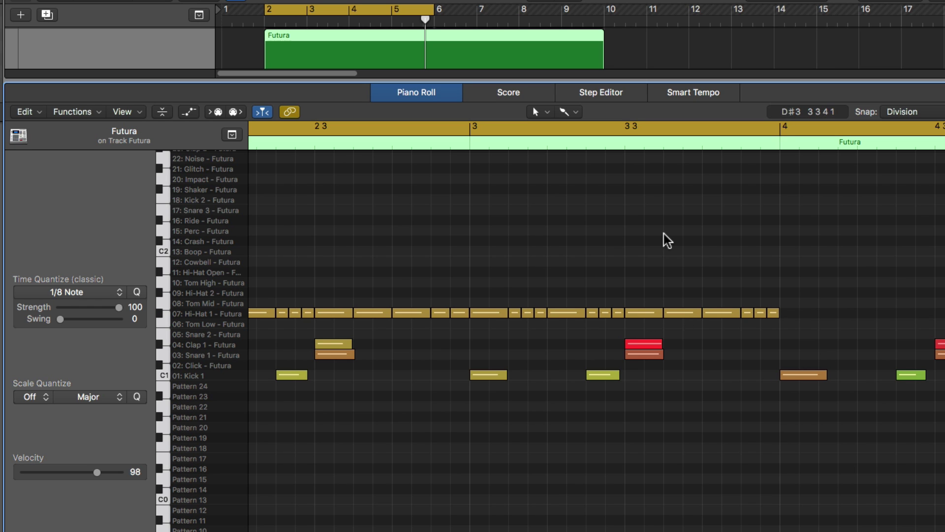
Add hi-hat notes past bar 4 and delete the extra last one
scroll(668, 240, right, 5)
scroll(667, 241, right, 2)
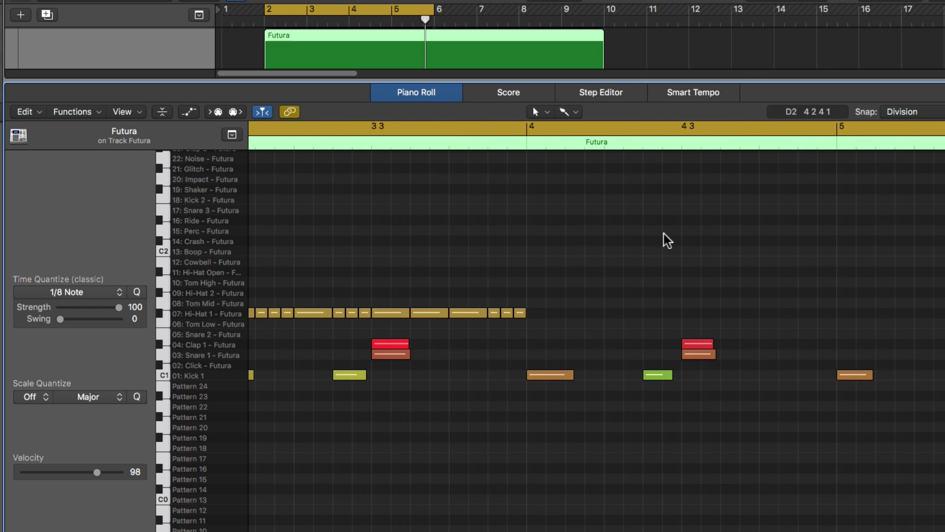
click(539, 314)
click(581, 313)
click(622, 313)
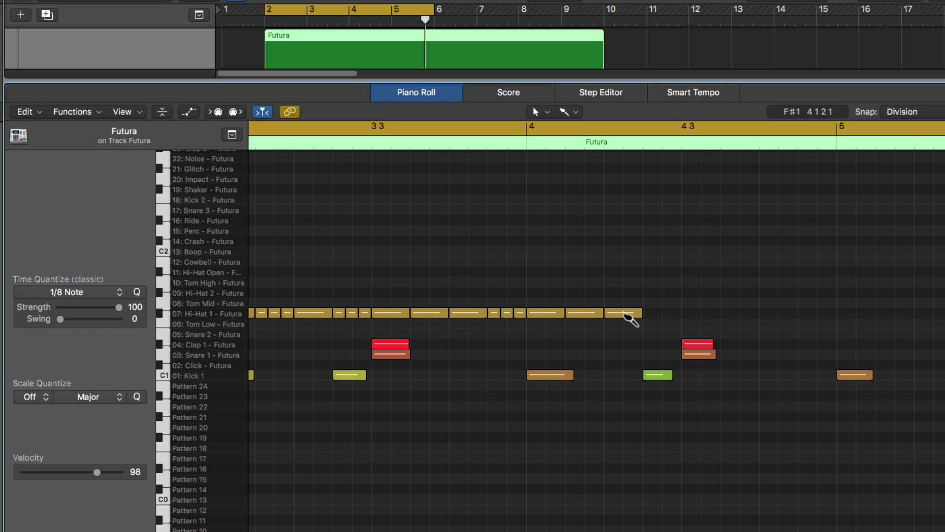
mouse_move(490, 283)
mouse_down()
mouse_move(525, 318)
mouse_move(496, 296)
mouse_move(515, 323)
mouse_move(626, 318)
mouse_up()
click(629, 314)
key(Delete)
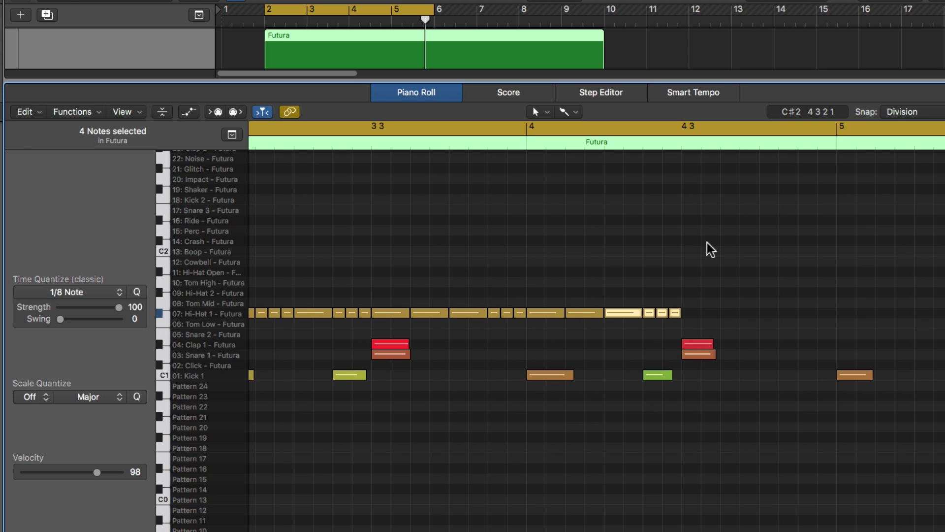
Paint four more Hi-Hat 1 notes toward bar 5 and let edited notes sound as they change
drag(689, 315, 827, 316)
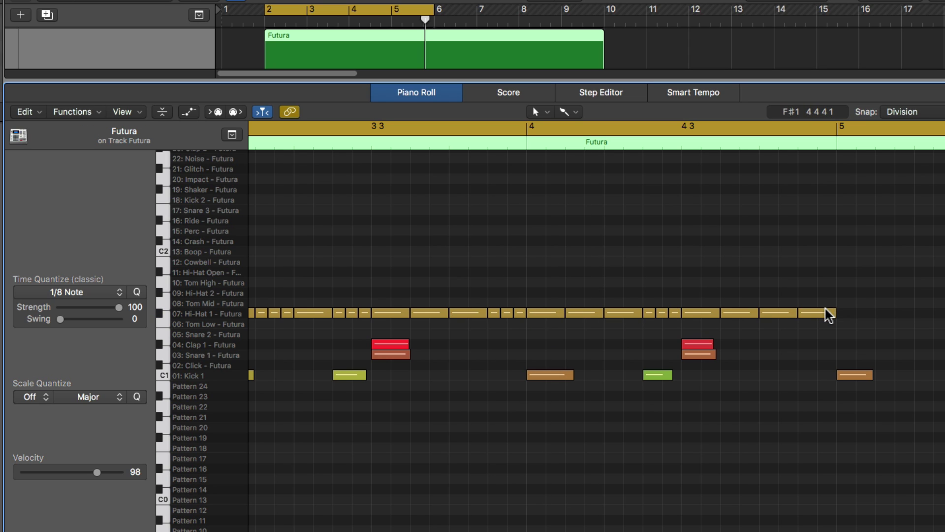
click(827, 311)
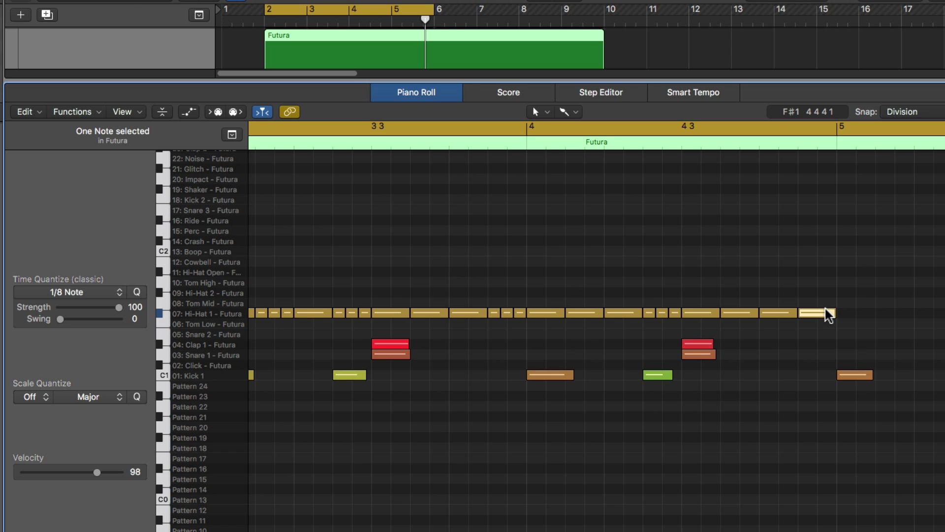
click(234, 113)
Move the last hi-hat note up two drum rows onto Hi-Hat Open
click(848, 295)
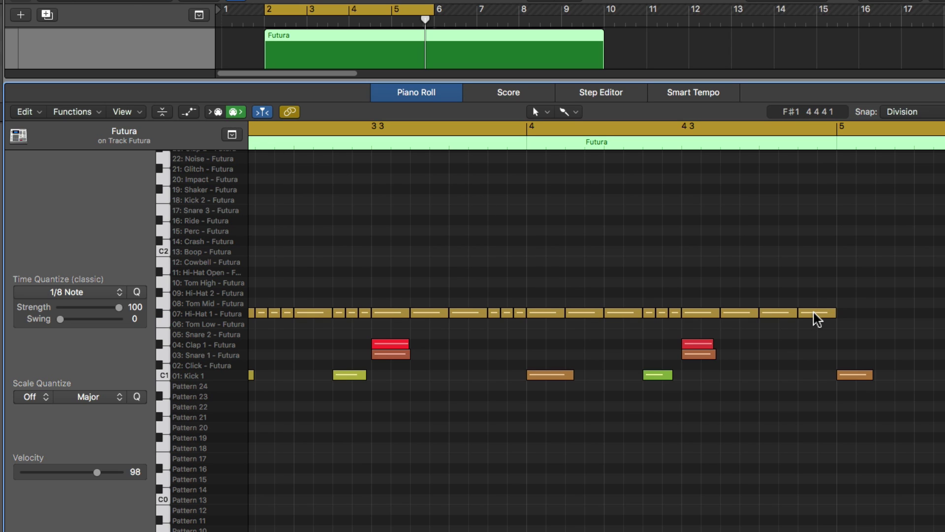
click(815, 314)
key(alt+Up)
key(alt+Up)
key(alt+Up)
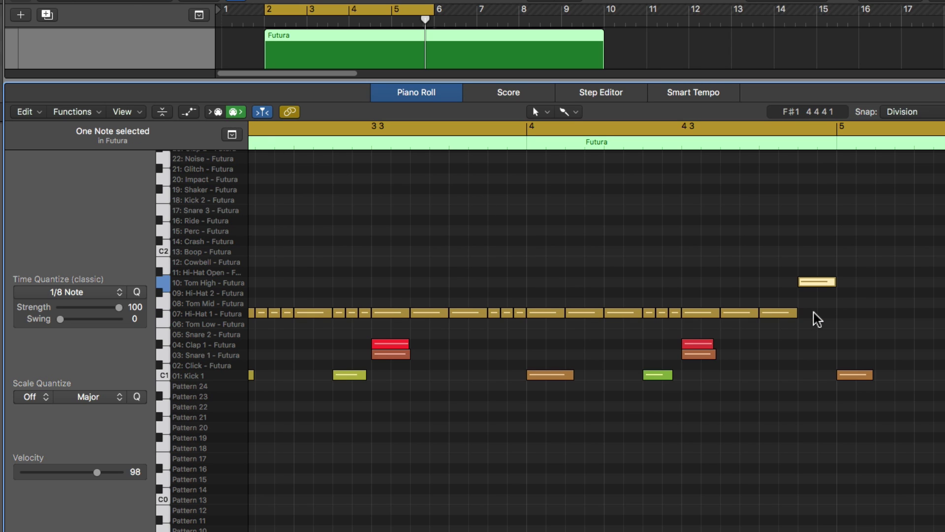
key(alt+Up)
click(712, 259)
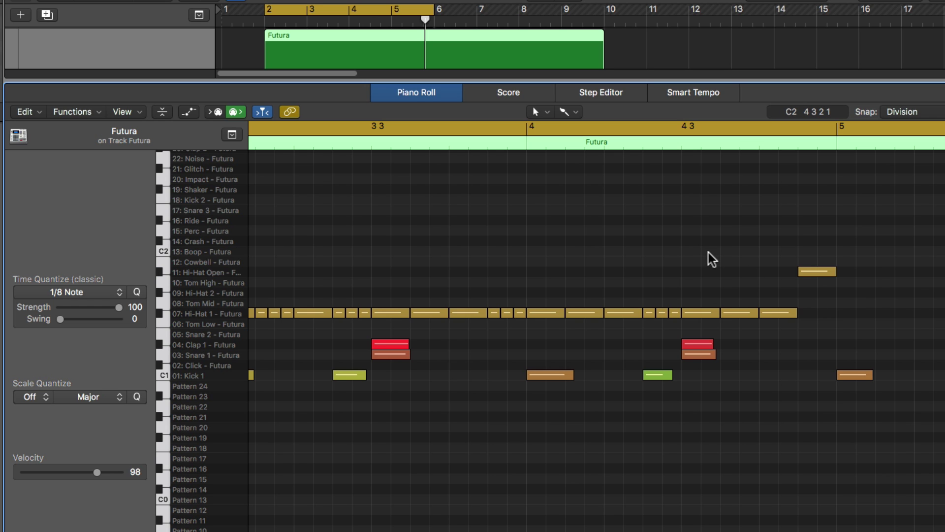
Copy the four short Hi-Hat 1 notes over to bar 5
scroll(711, 259, right, 10)
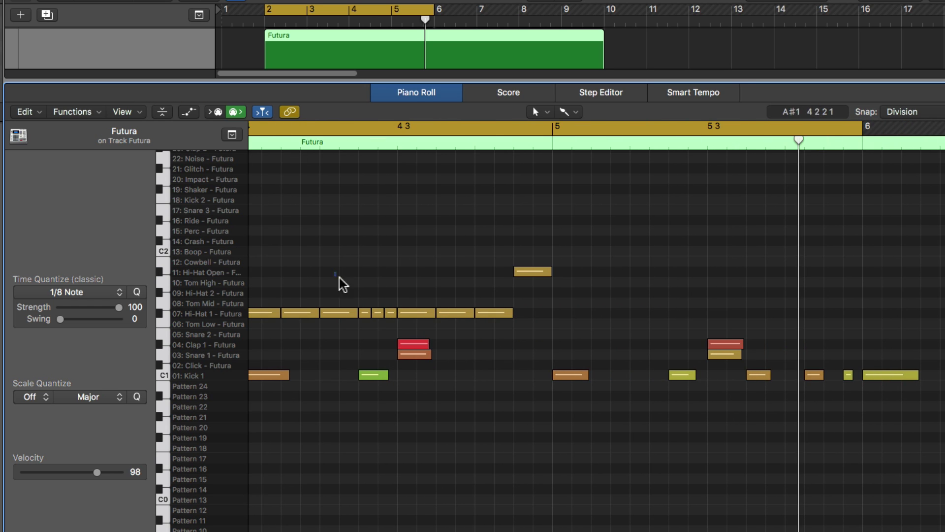
drag(335, 272, 576, 318)
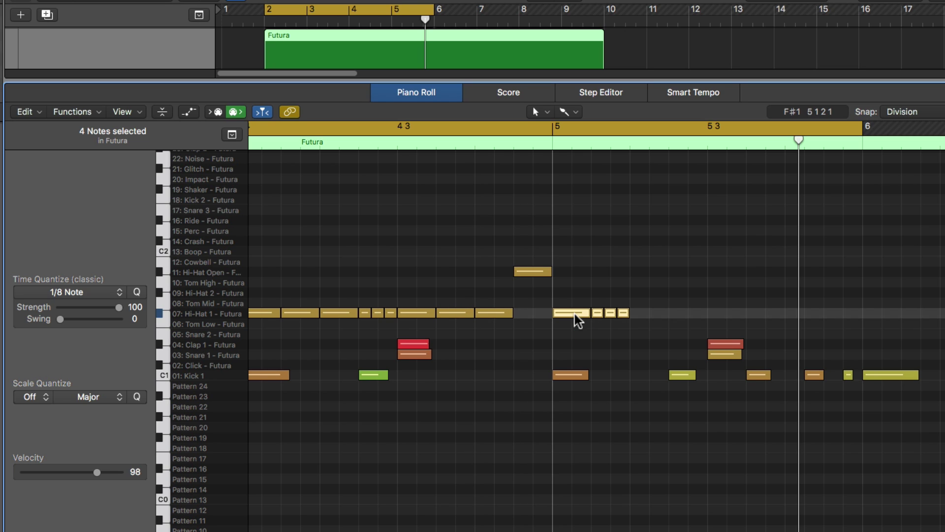
click(609, 274)
Set Time Quantize to 1/16 Note and pencil in two short hi-hats after bar 5
click(74, 292)
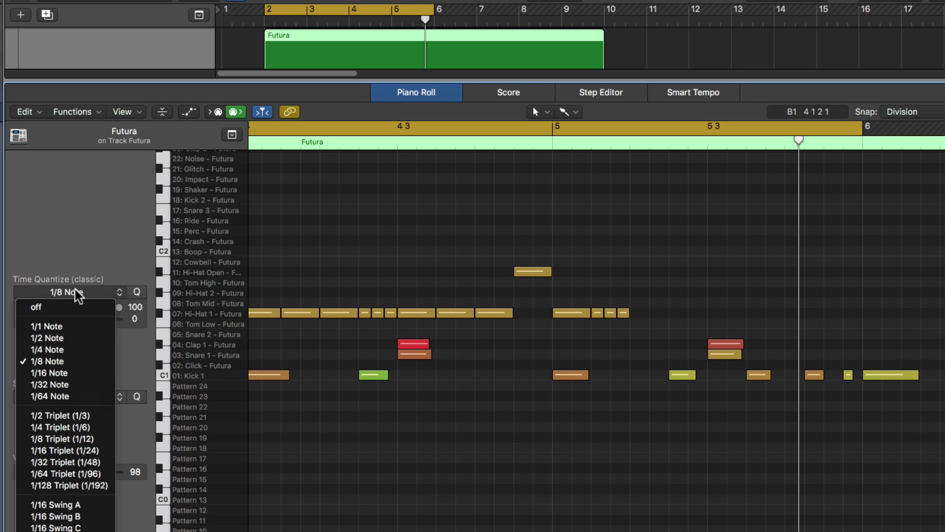
click(79, 372)
super+click(637, 313)
super+click(656, 313)
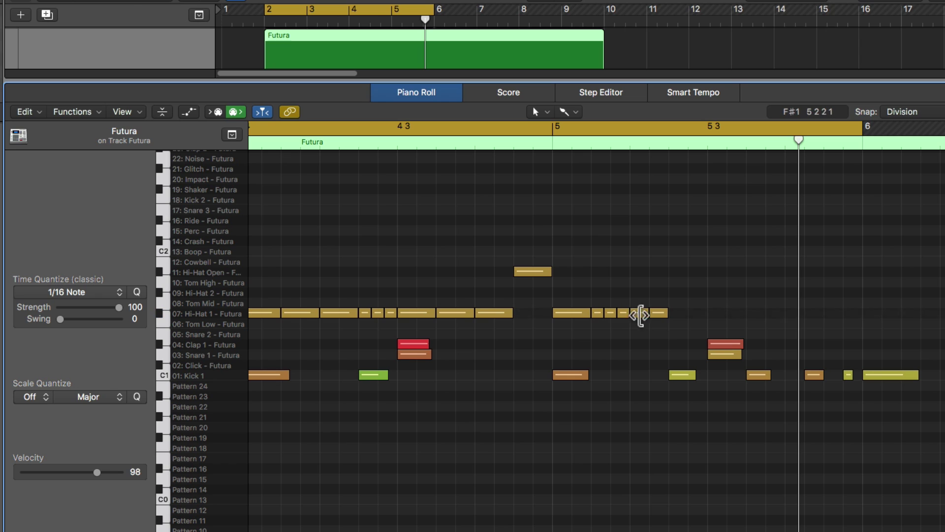
drag(591, 303, 719, 313)
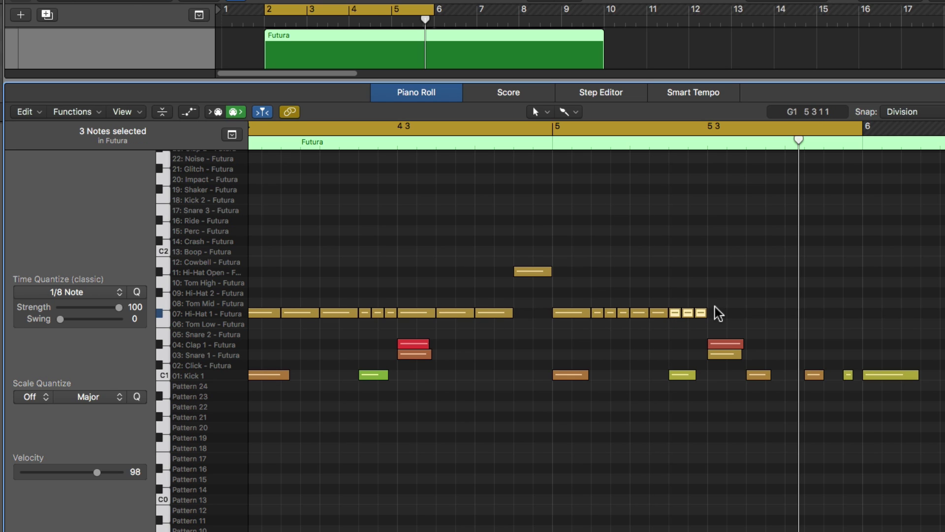
Add three more hi-hats in bar 5, then two short ones near its end at 1/16 Note
super+click(718, 313)
super+click(760, 314)
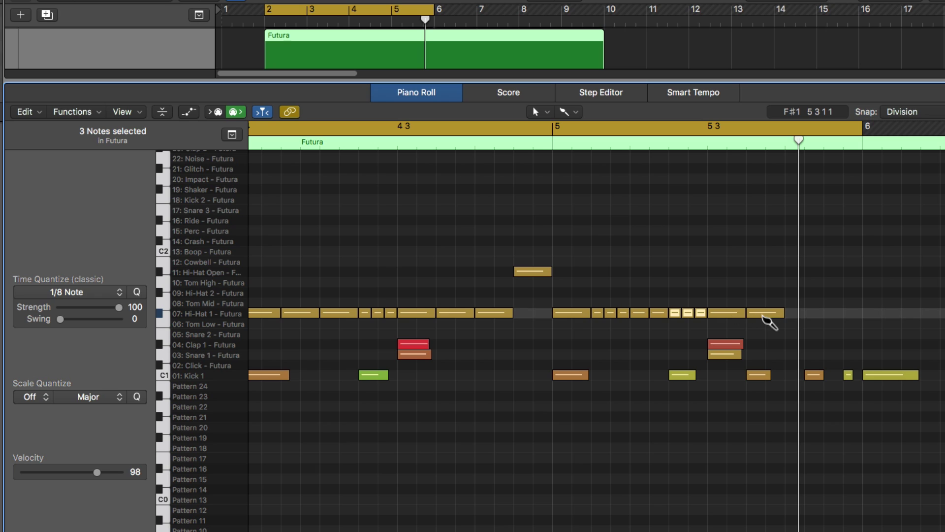
super+click(790, 314)
click(342, 276)
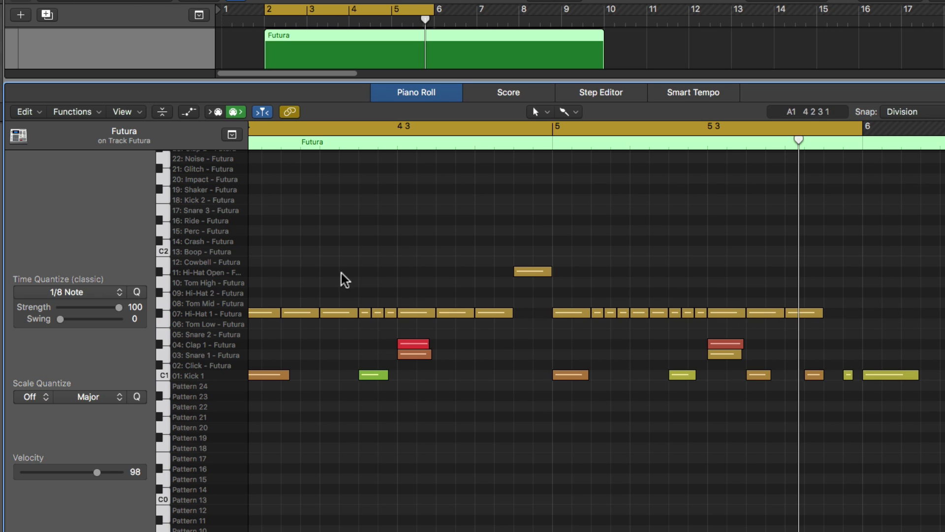
click(117, 293)
click(78, 372)
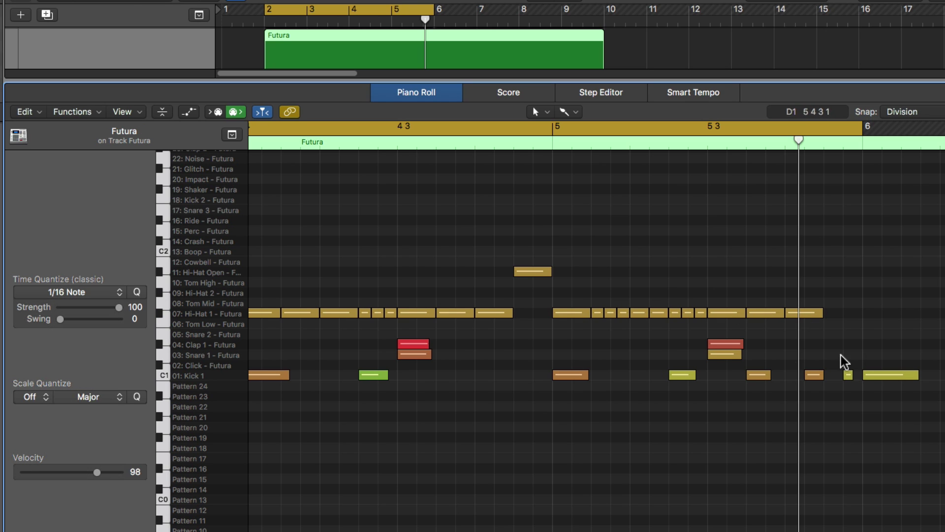
super+click(832, 314)
super+click(851, 314)
key(super+Left)
key(super+Left)
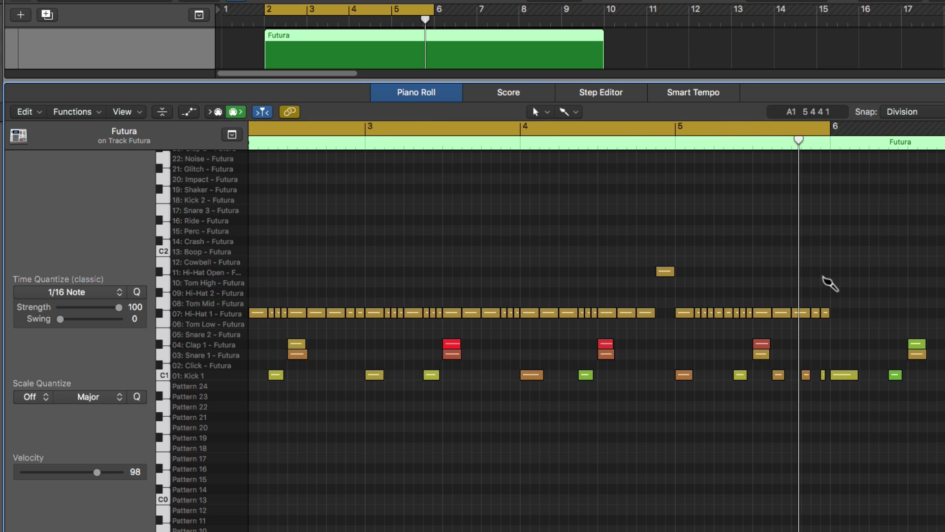
key(space)
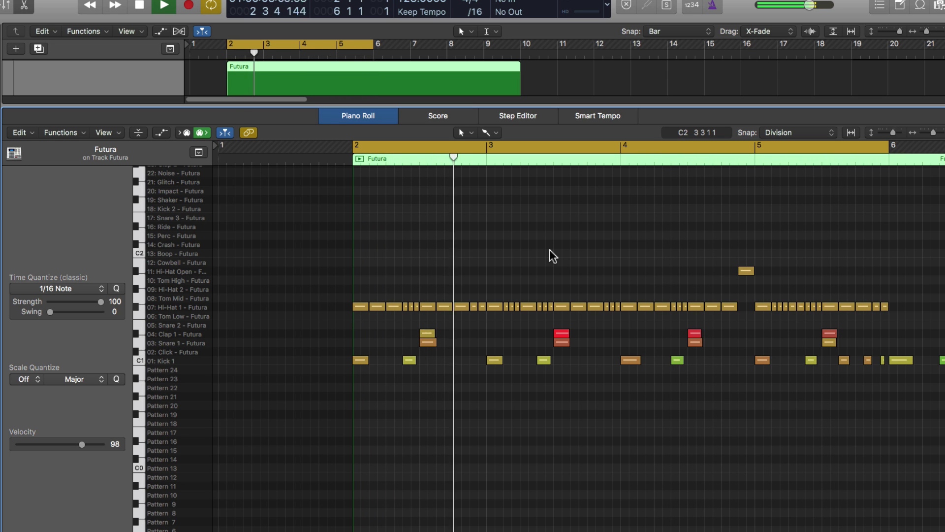
key(super+Left)
key(super+Left)
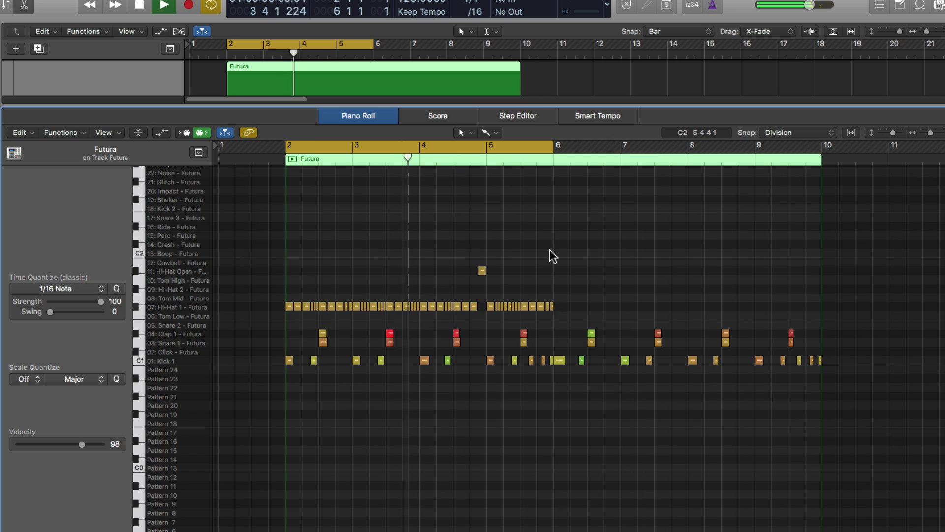
Repeat the bar 2–5 hi-hats through bar 10, cycle bars 2–10, and set kick/snare/clap velocity to 104
drag(589, 228, 264, 310)
key(super+r)
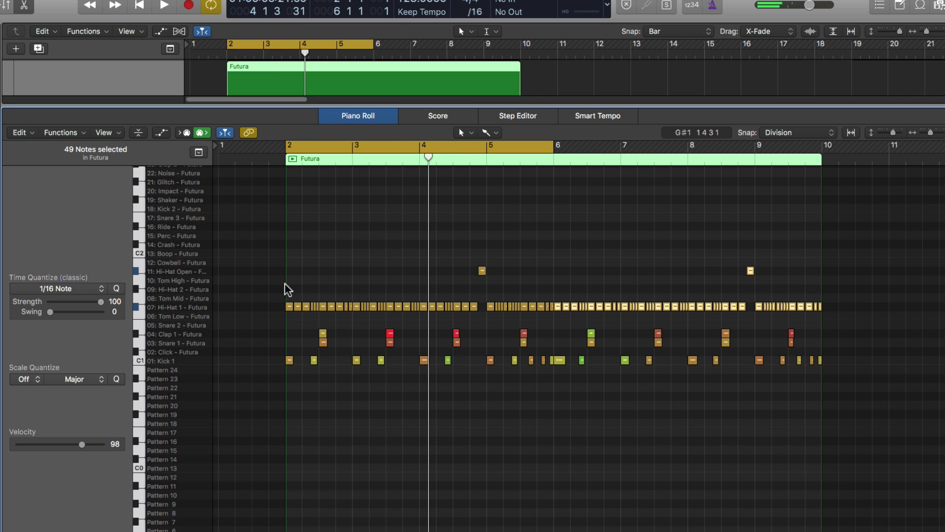
click(343, 78)
key(super+u)
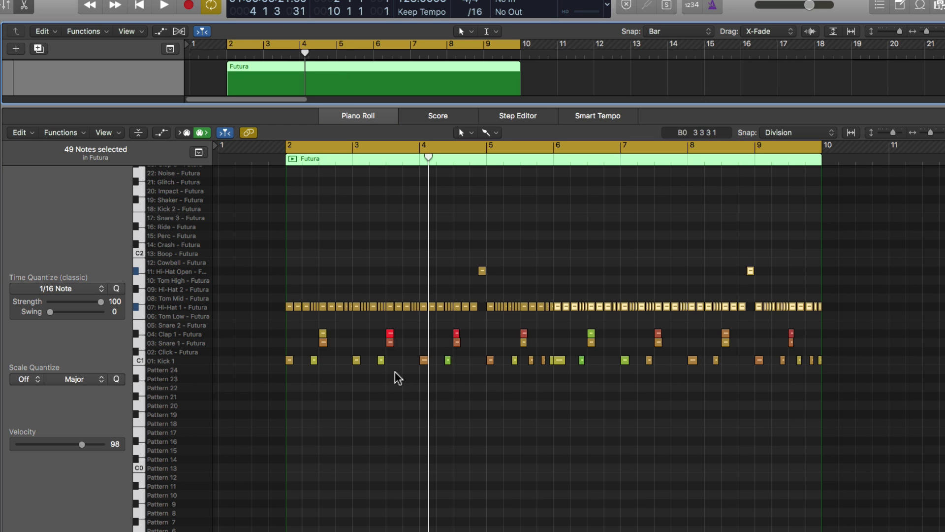
drag(250, 424, 873, 333)
drag(63, 449, 88, 458)
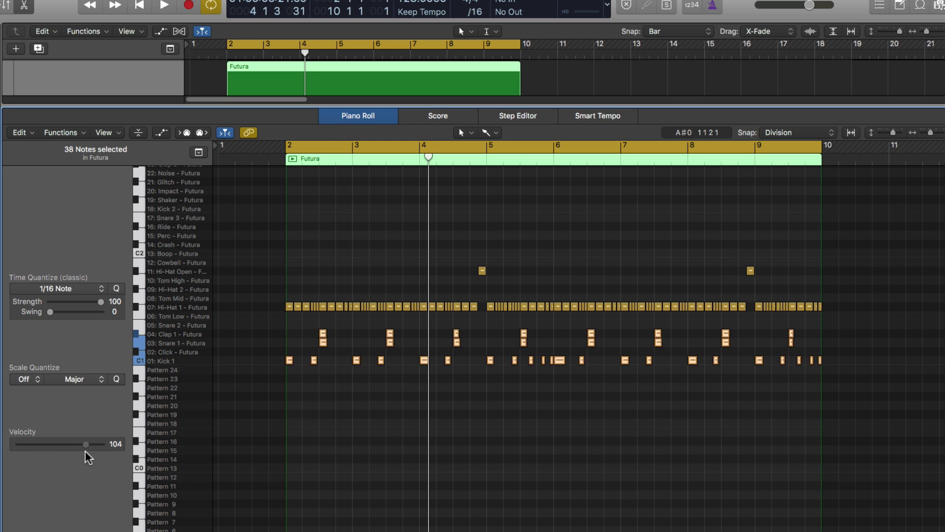
click(370, 443)
key(space)
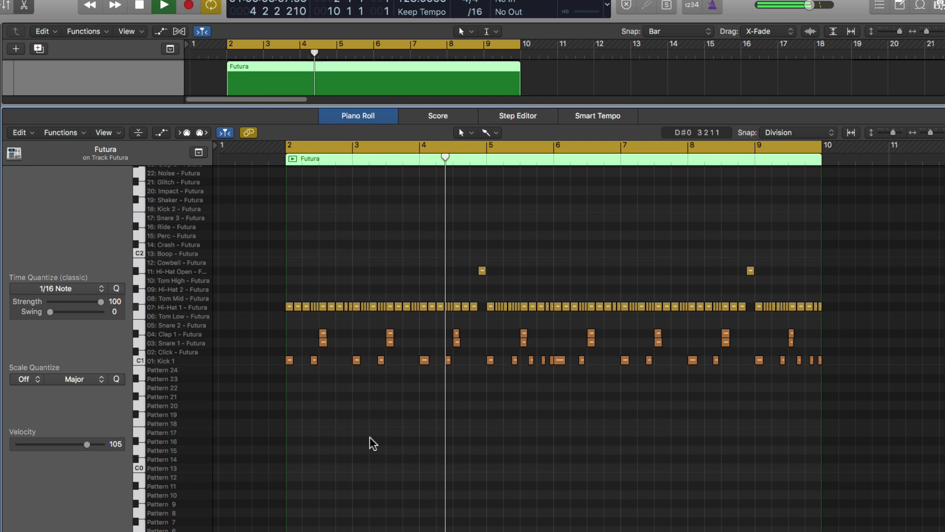
key(super+Down)
key(super+Down)
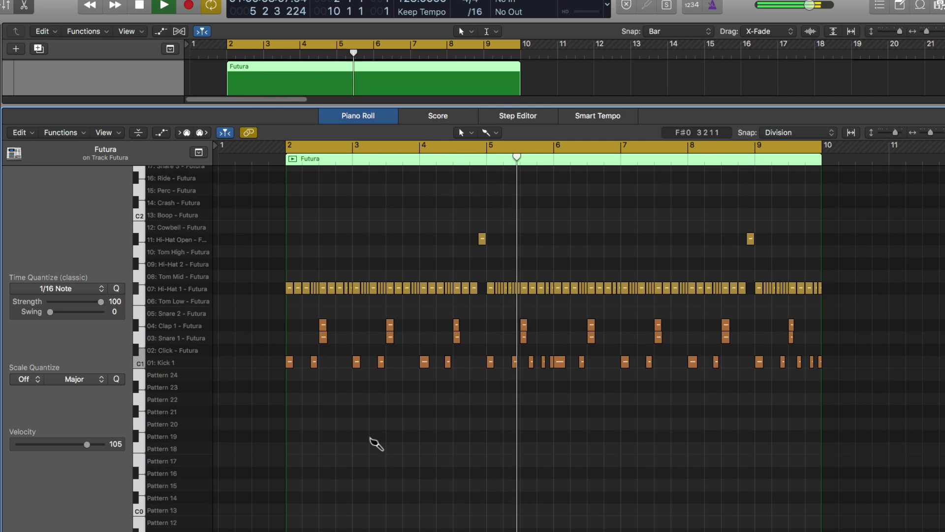
key(z)
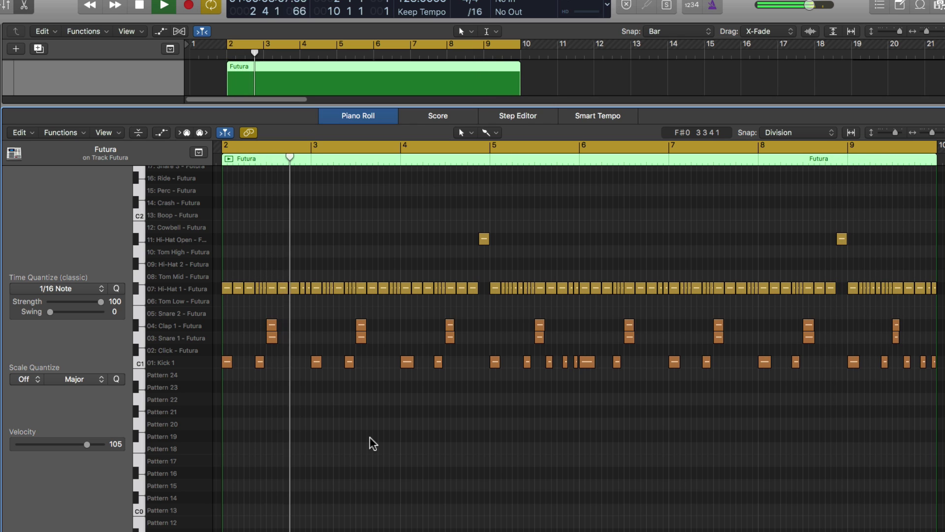
key(space)
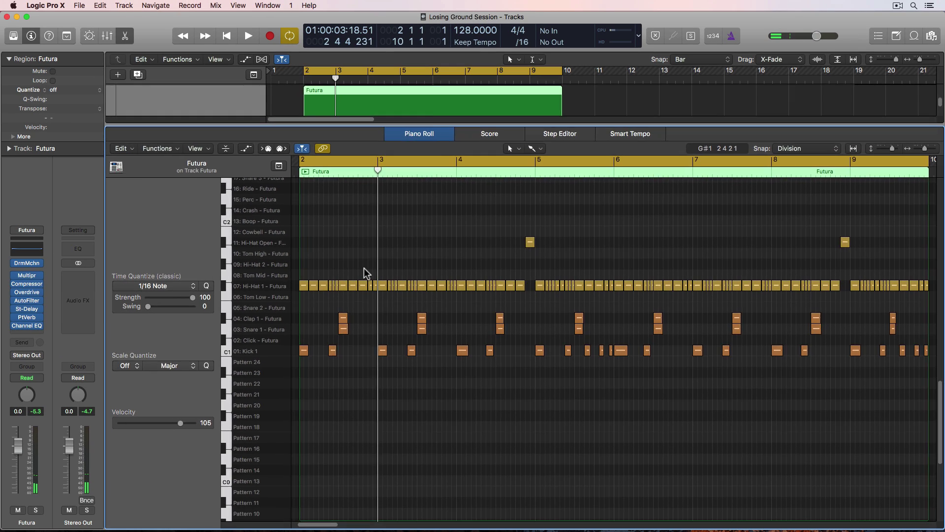
key(e)
Deselect the Futura region and set the Region inspector's default Quantize to 1/16 Note
click(591, 205)
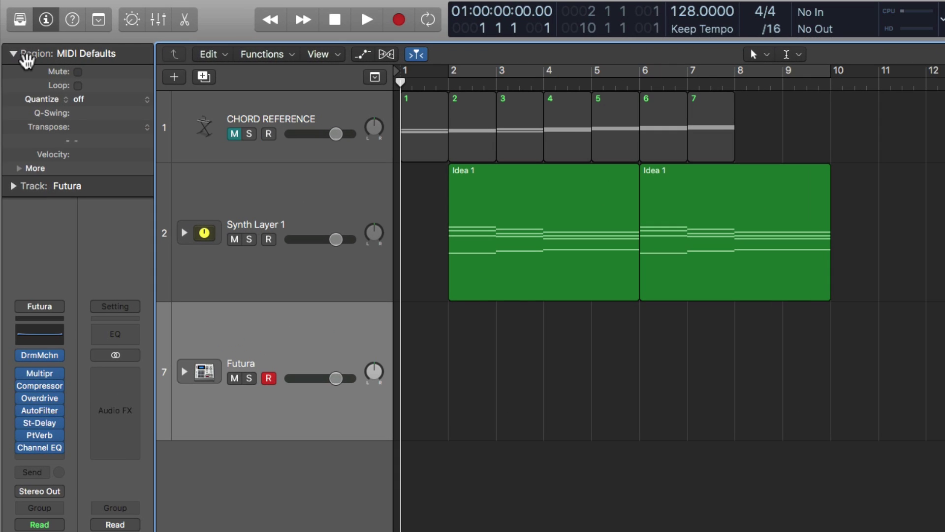
click(15, 54)
click(15, 55)
click(142, 99)
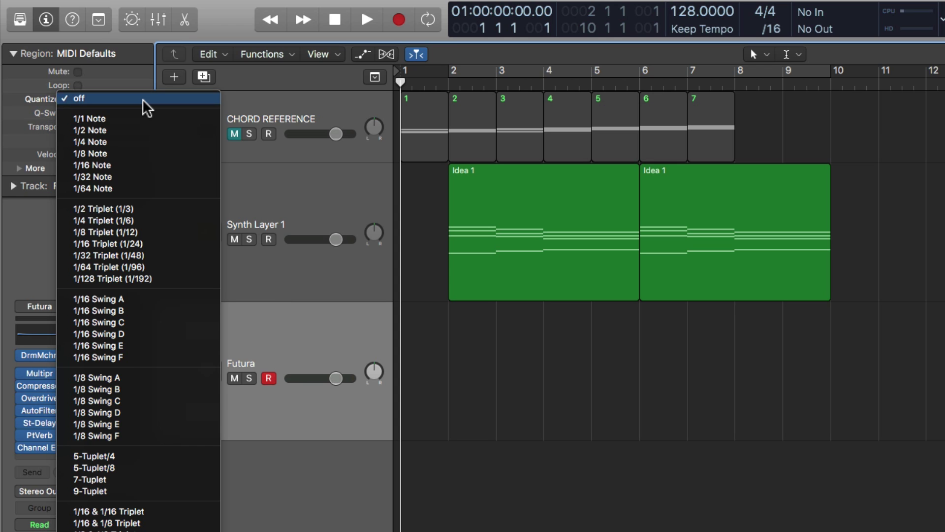
click(158, 164)
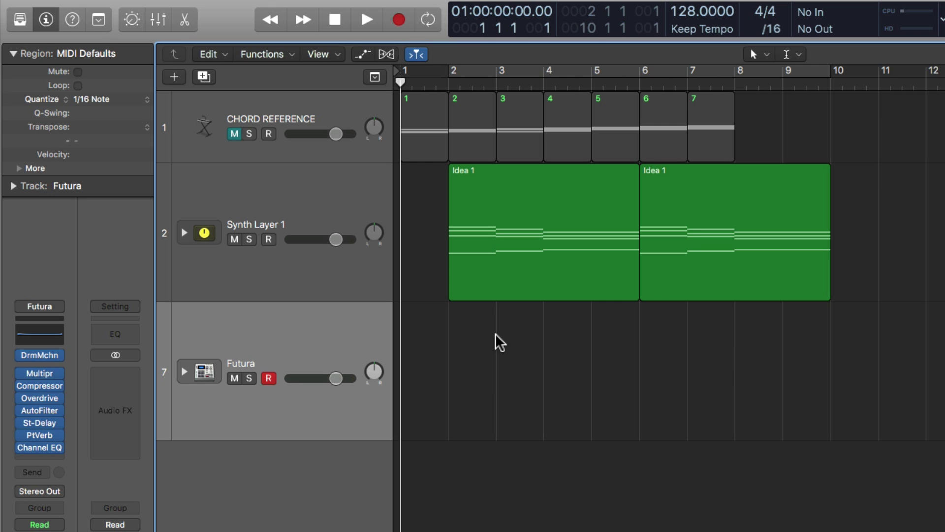
Record the kick, snare and clap pattern on Futura and open the new region in Piano Roll
key(r)
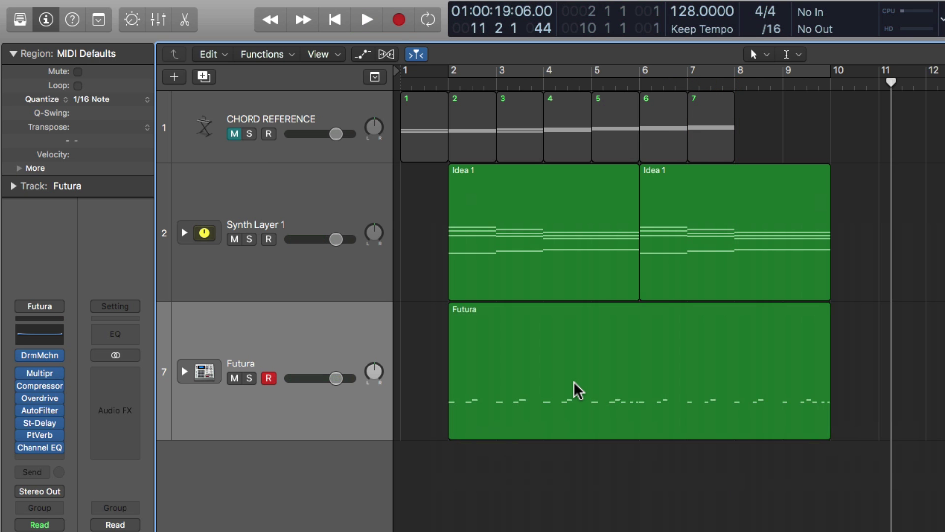
double_click(574, 381)
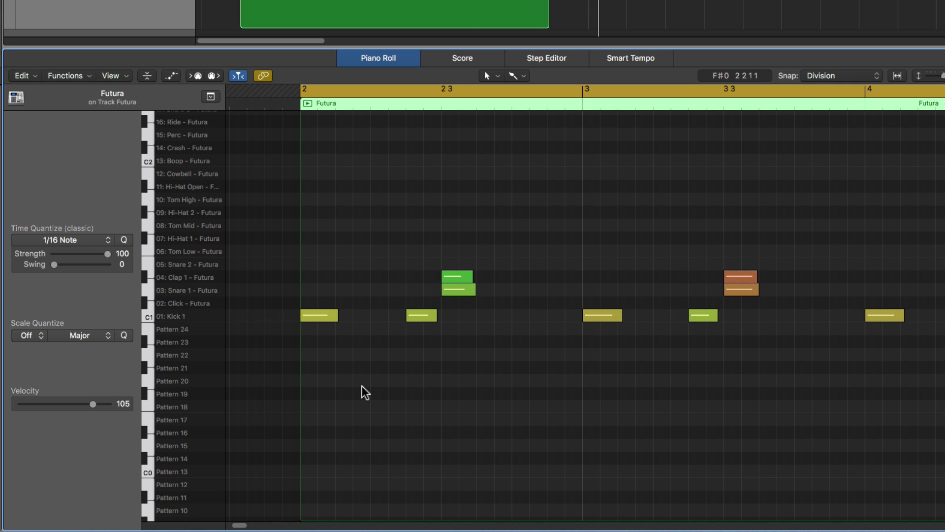
key(space)
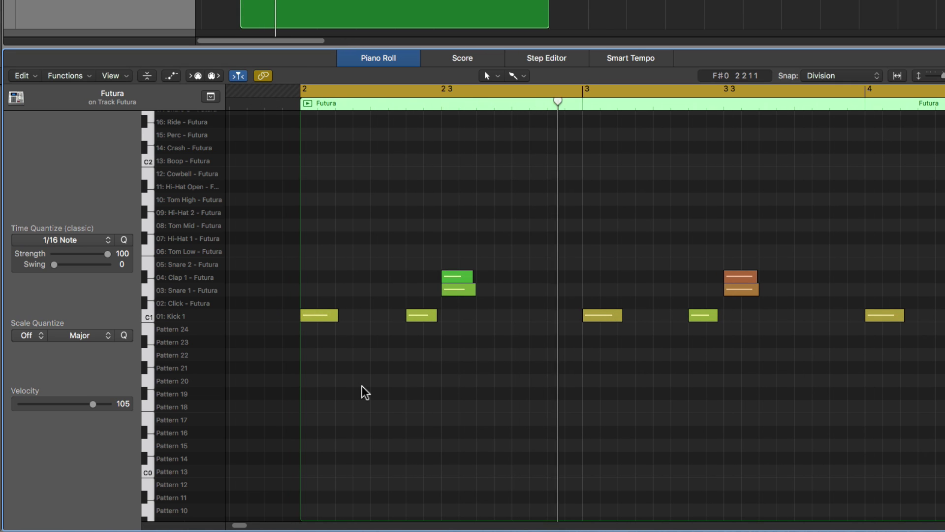